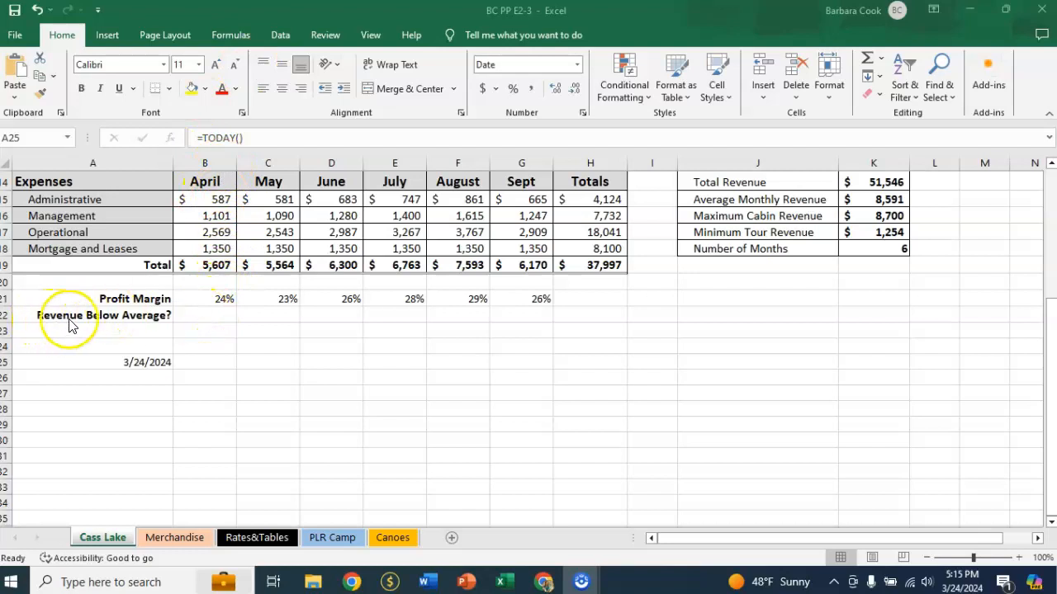
Insert an IF function in B22 with the logical test B11<$K$15, using an absolute reference to the average monthly revenue
{"action": "left_click", "coordinate": [195, 320]}
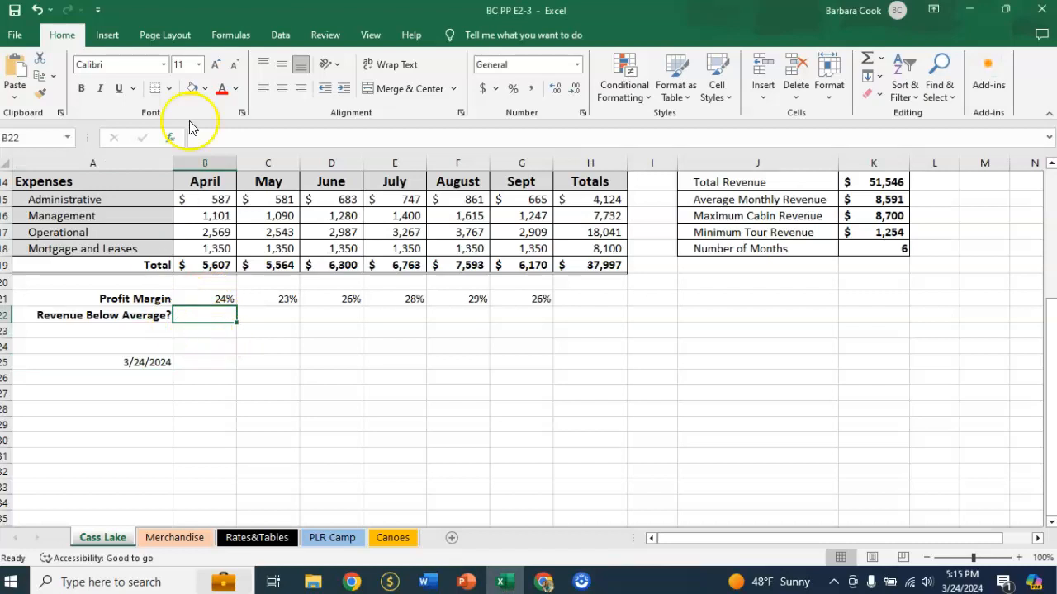
{"action": "left_click", "coordinate": [231, 37]}
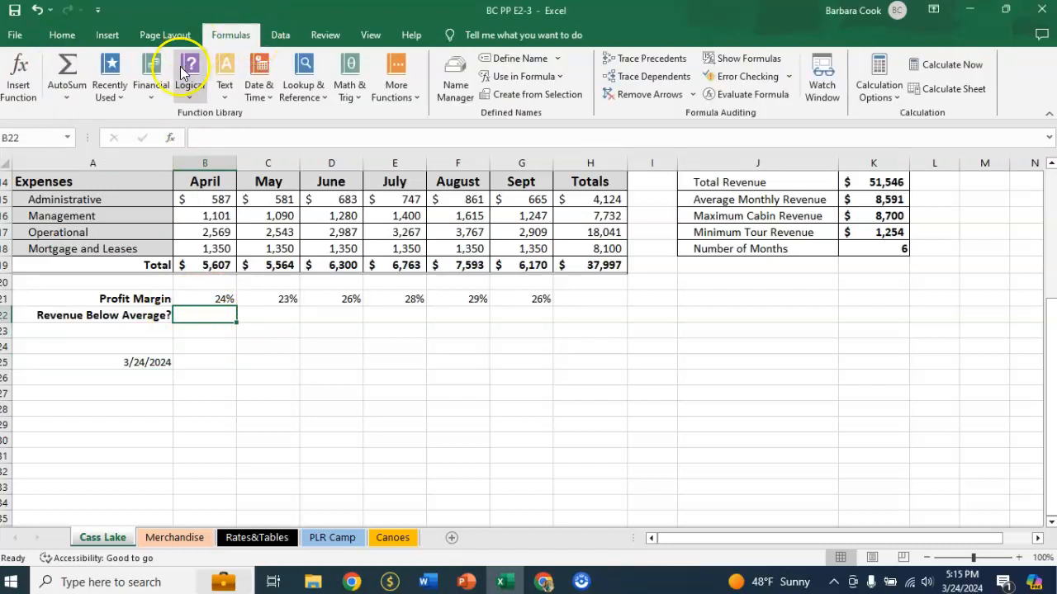
{"action": "left_click", "coordinate": [188, 95]}
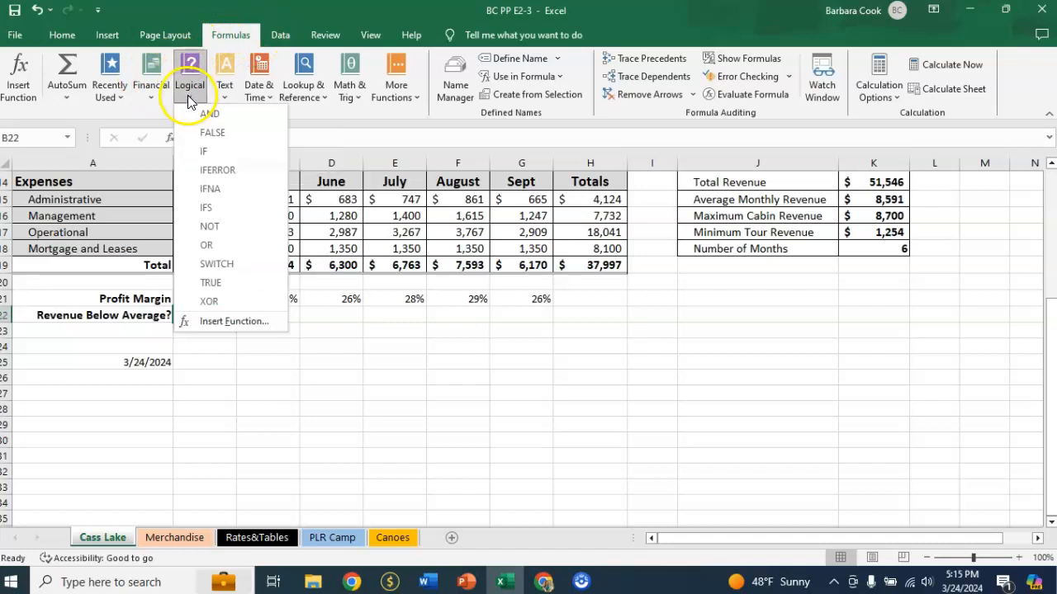
{"action": "left_click", "coordinate": [205, 151]}
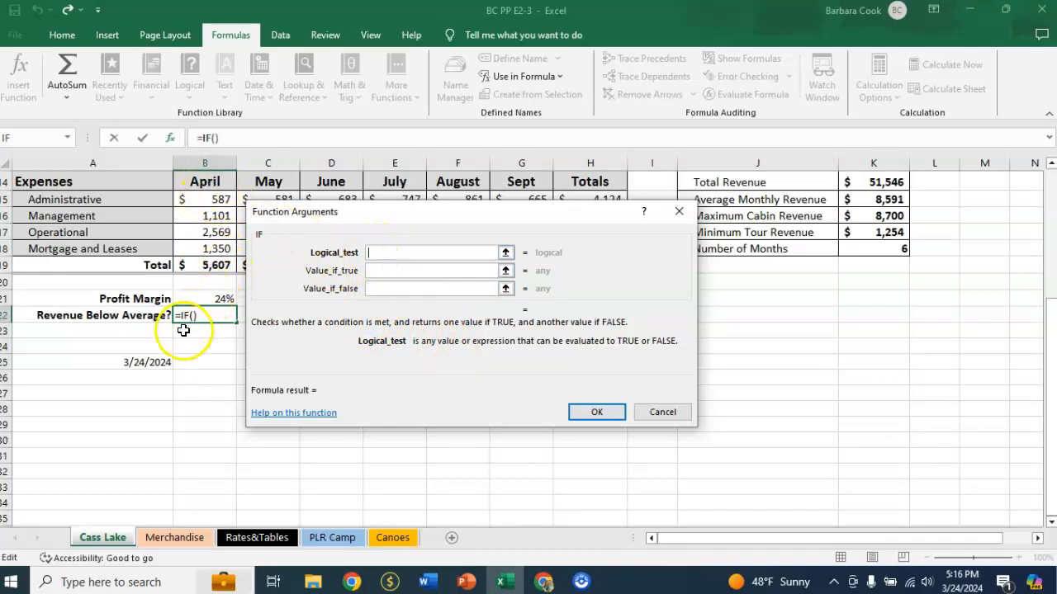
{"action": "scroll", "coordinate": [185, 325], "scroll_direction": "up", "scroll_amount": 3}
{"action": "left_click", "coordinate": [213, 293]}
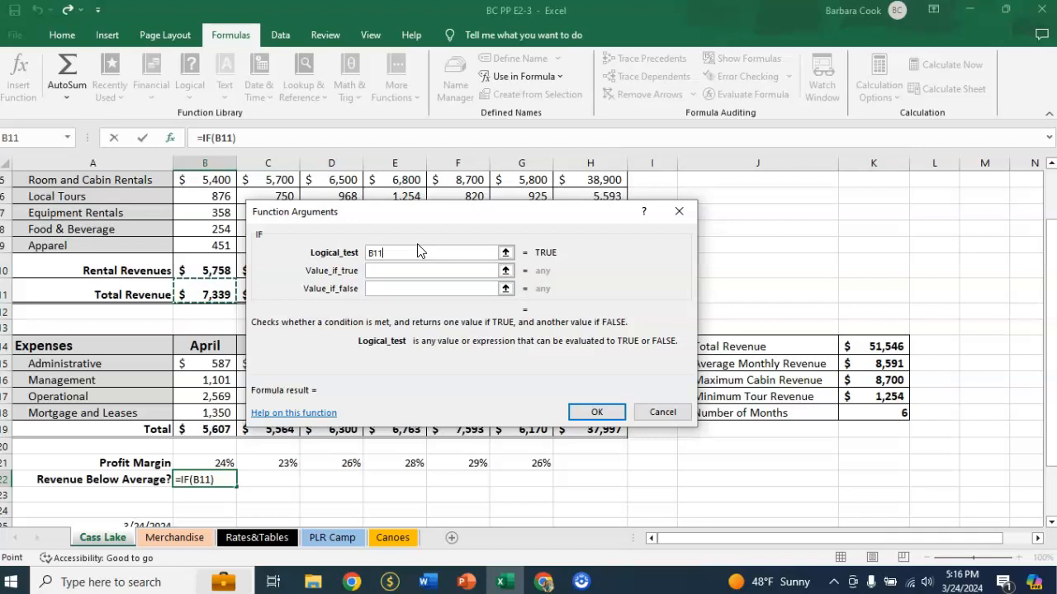
{"action": "type", "text": "<"}
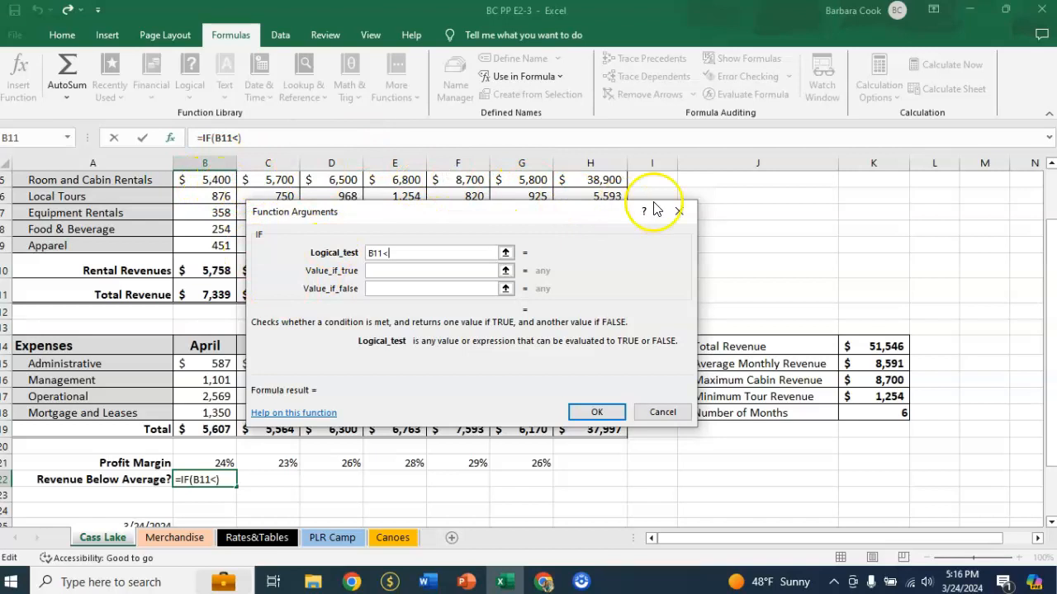
{"action": "left_click", "coordinate": [887, 364]}
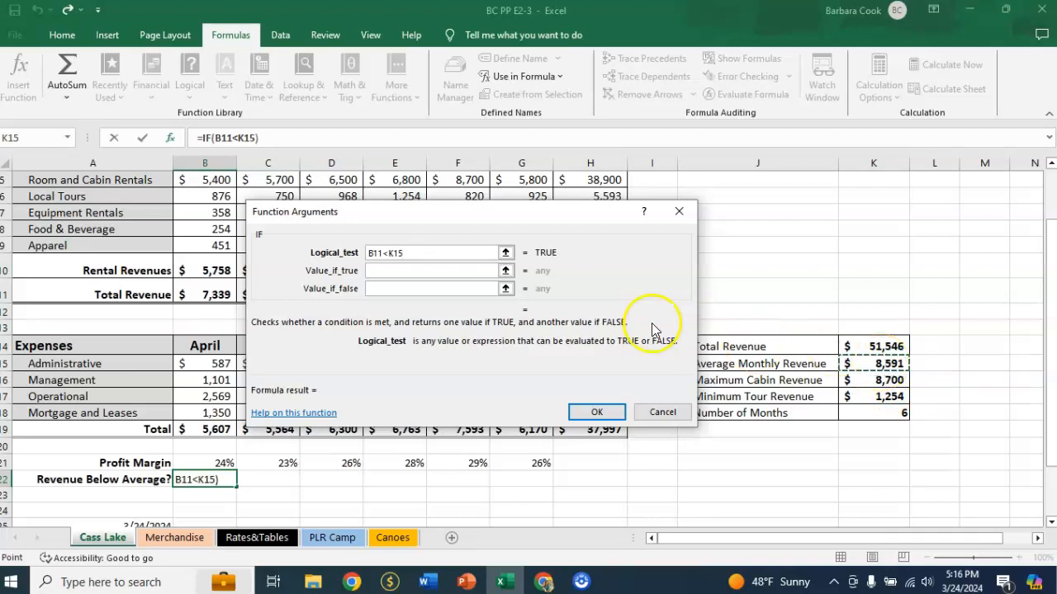
{"action": "left_click", "coordinate": [405, 253]}
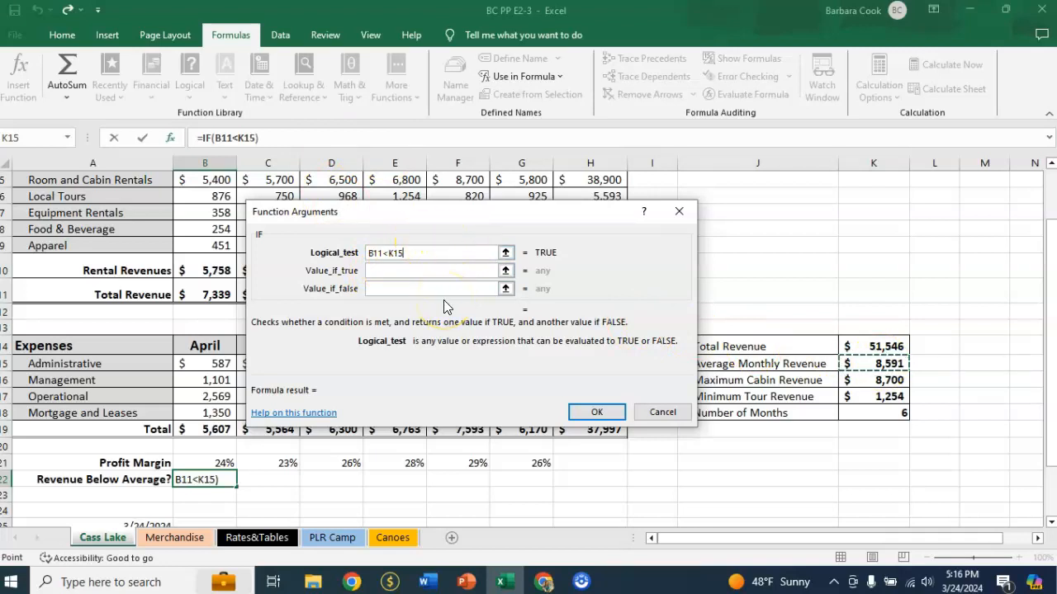
{"action": "key", "text": "F4"}
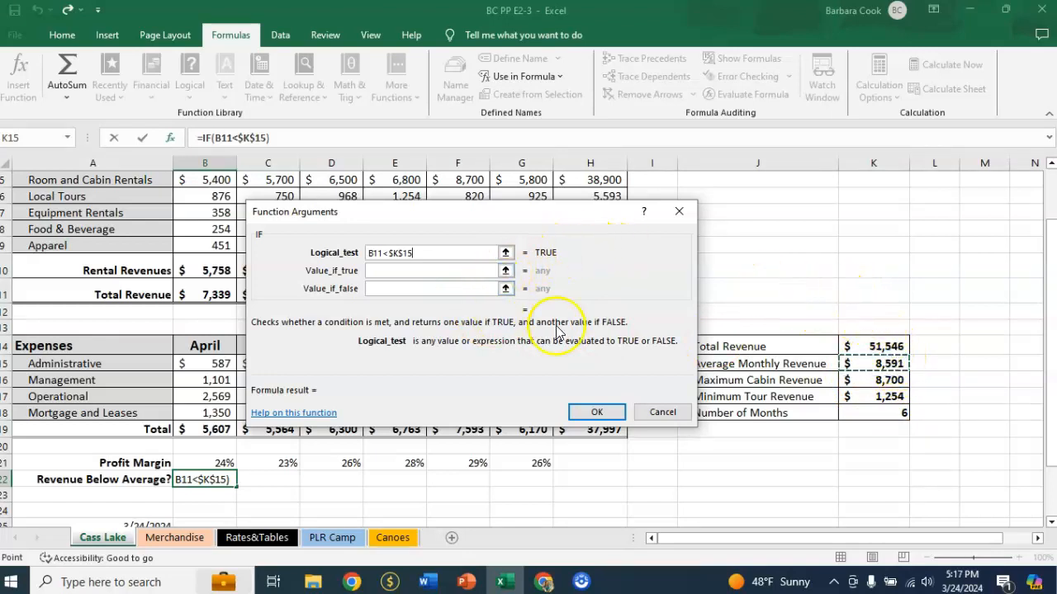
Set the IF function to return Yes when true and No when false, and enter the formula
{"action": "left_click", "coordinate": [394, 271]}
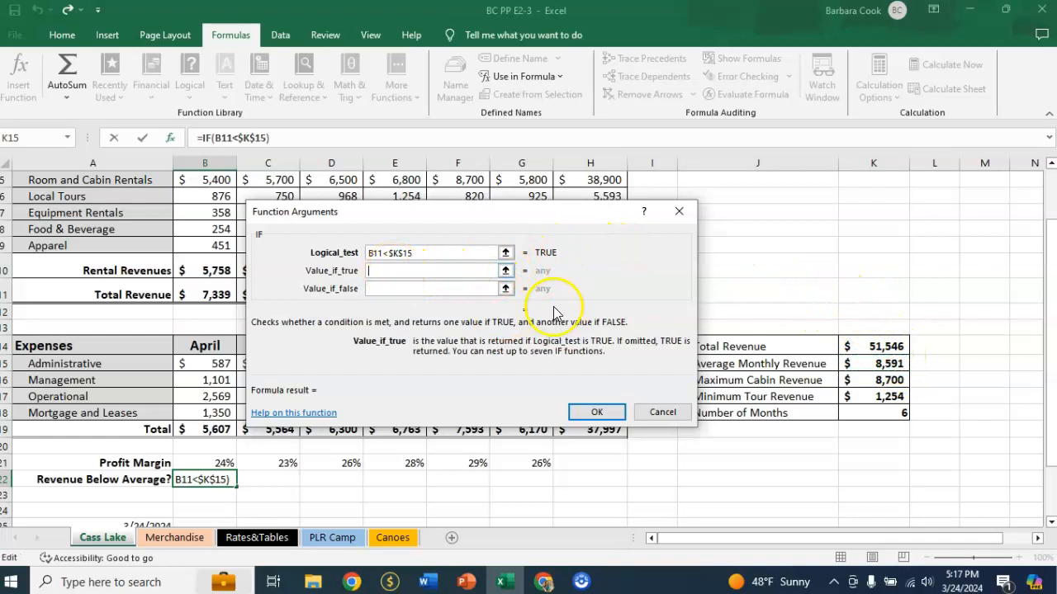
{"action": "type", "text": "Yes"}
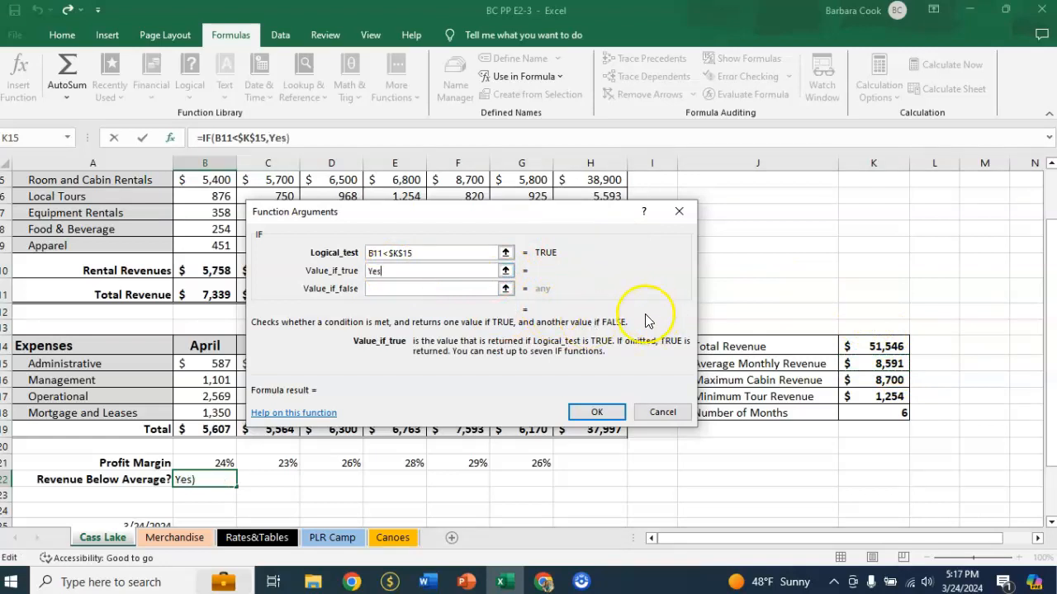
{"action": "left_click", "coordinate": [411, 289]}
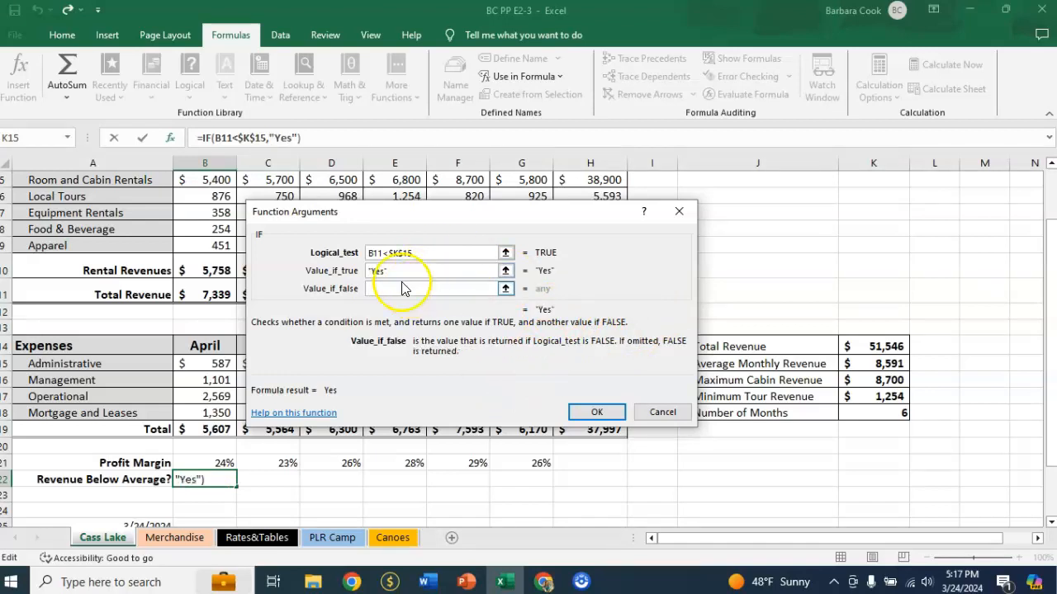
{"action": "type", "text": "No"}
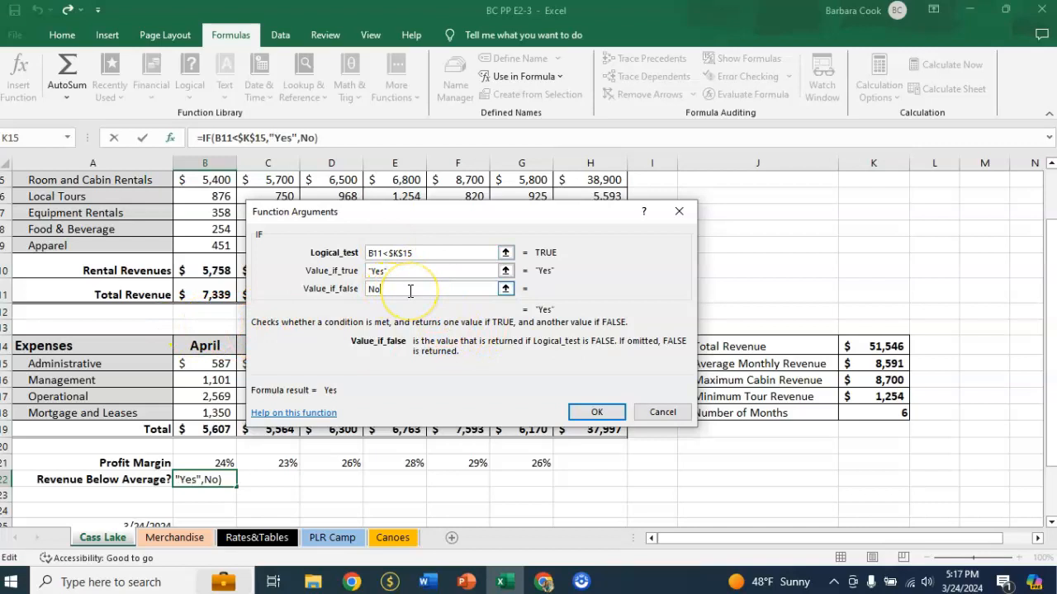
{"action": "left_click", "coordinate": [604, 415]}
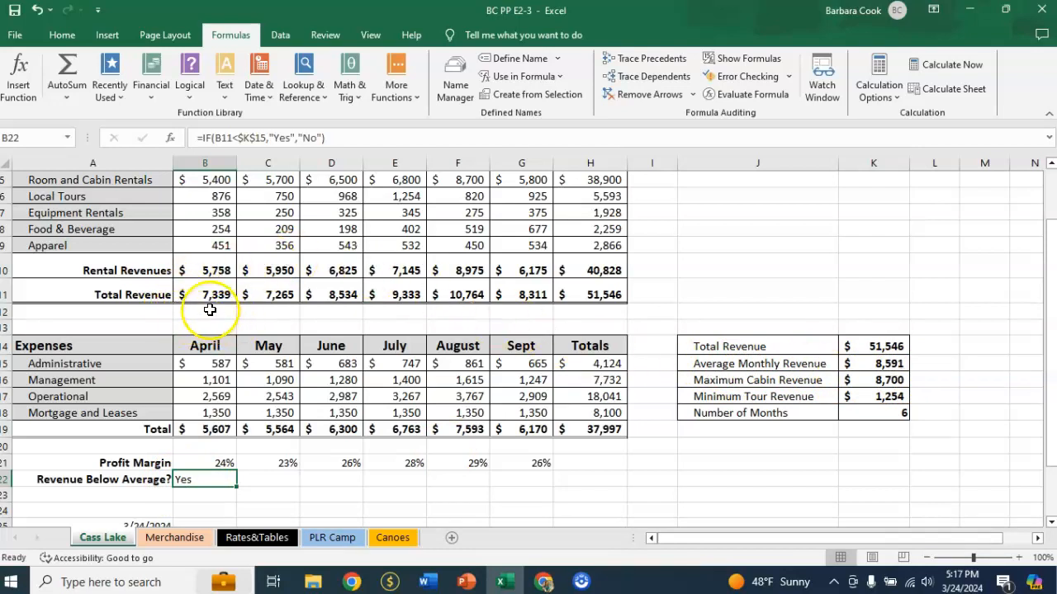
Center the result in B22 and copy its formula across the row through September in G22
{"action": "scroll", "coordinate": [213, 330], "scroll_direction": "up", "scroll_amount": 1}
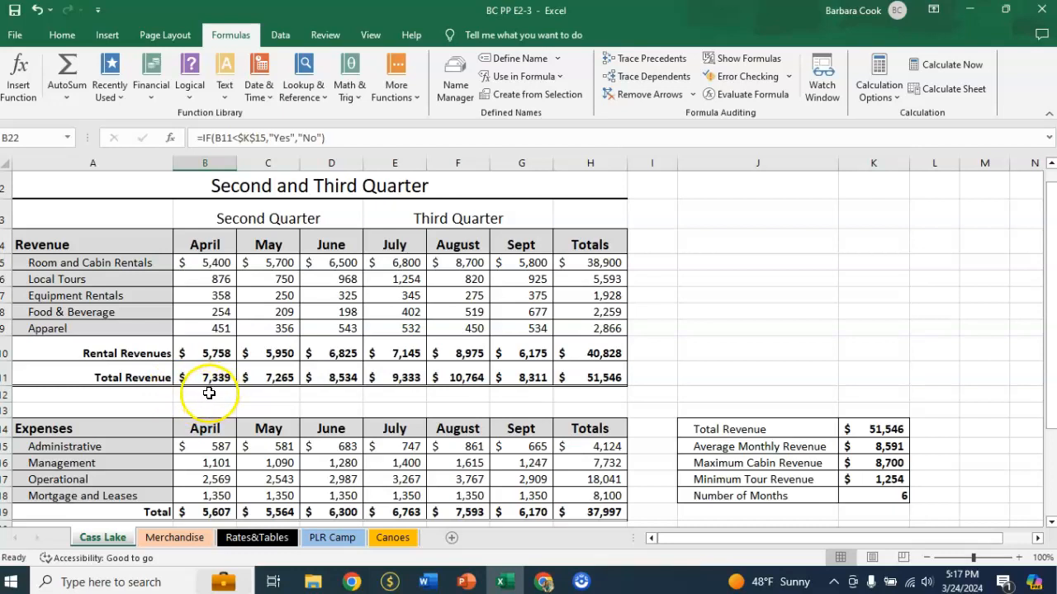
{"action": "scroll", "coordinate": [211, 388], "scroll_direction": "down", "scroll_amount": 2}
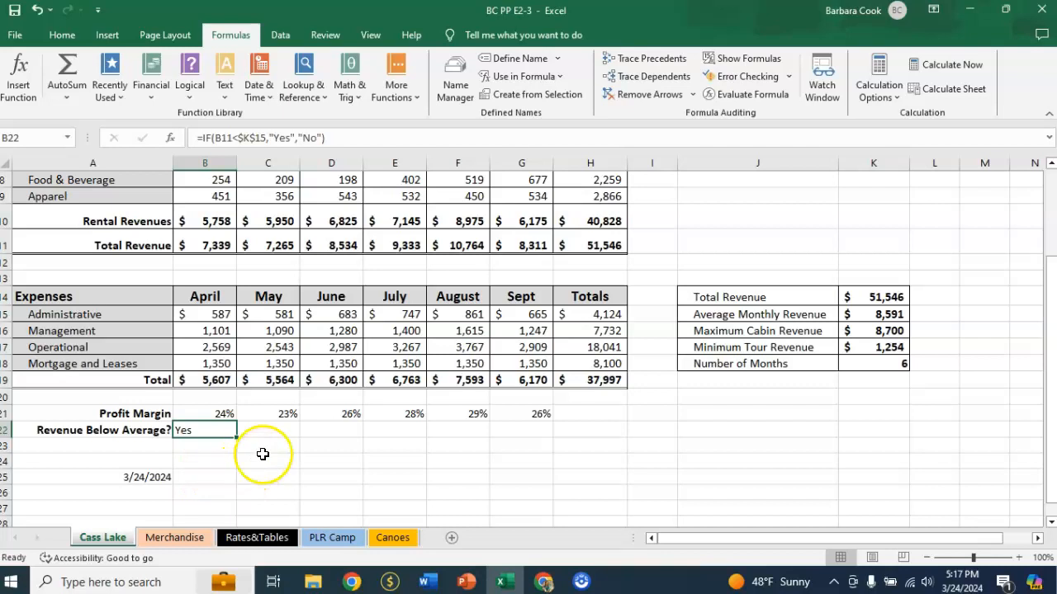
{"action": "key", "text": "Down"}
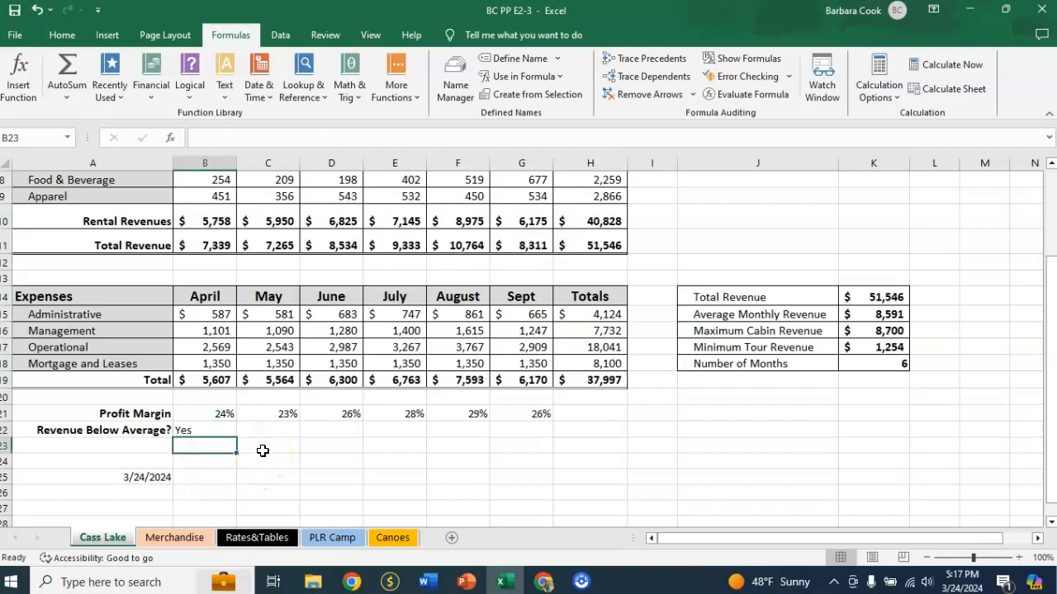
{"action": "left_click", "coordinate": [202, 430]}
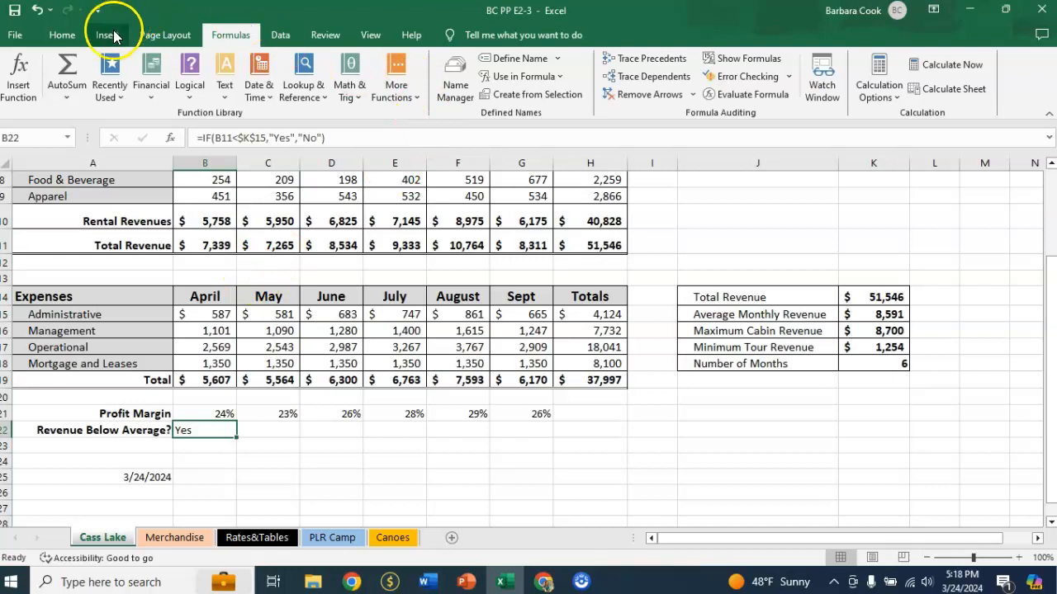
{"action": "left_click", "coordinate": [60, 34]}
{"action": "left_click", "coordinate": [282, 89]}
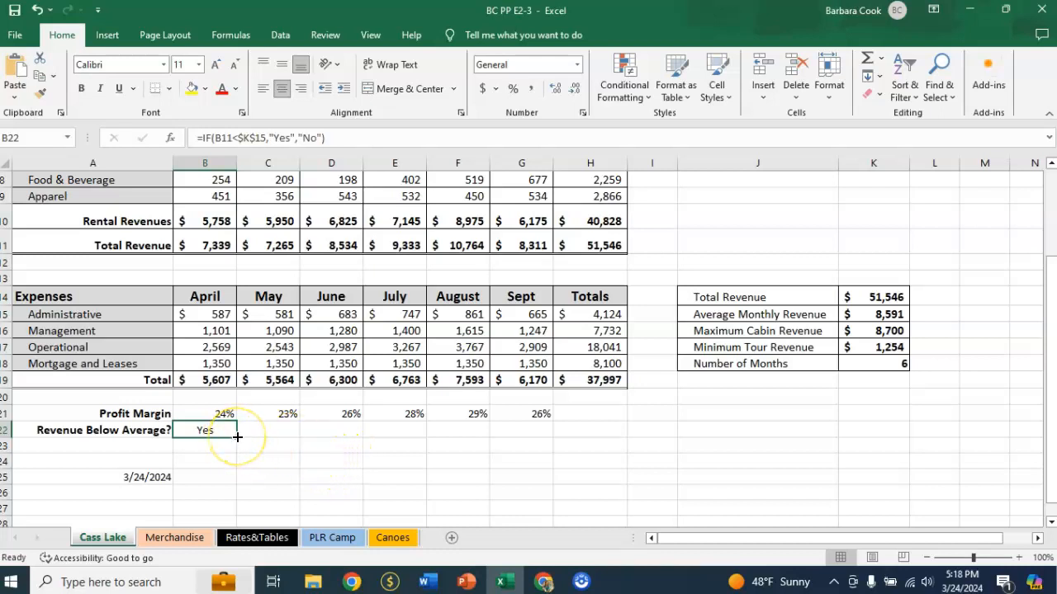
{"action": "left_click_drag", "start_coordinate": [237, 436], "coordinate": [536, 442]}
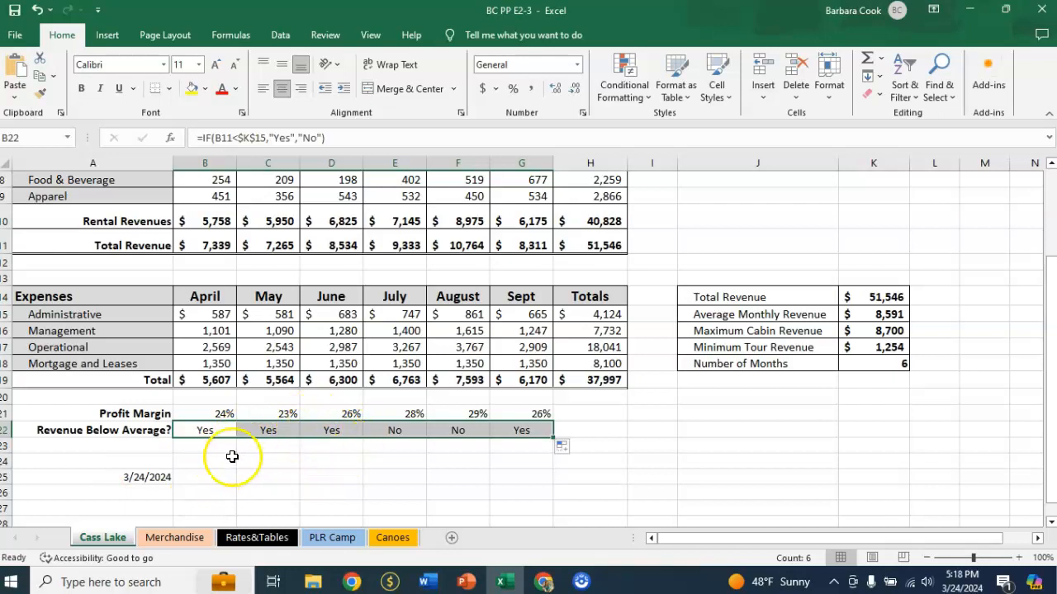
Compare each month's total revenue with the average monthly revenue to check the Revenue Below Average results
{"action": "scroll", "coordinate": [280, 440], "scroll_direction": "up", "scroll_amount": 1}
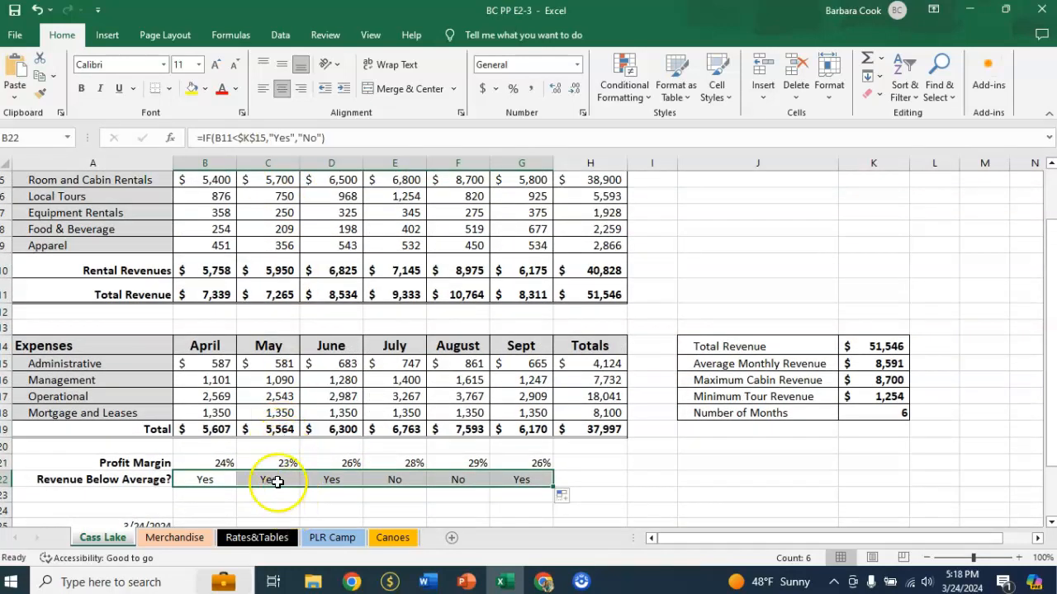
{"action": "scroll", "coordinate": [314, 488], "scroll_direction": "up", "scroll_amount": 1}
{"action": "scroll", "coordinate": [344, 489], "scroll_direction": "down", "scroll_amount": 1}
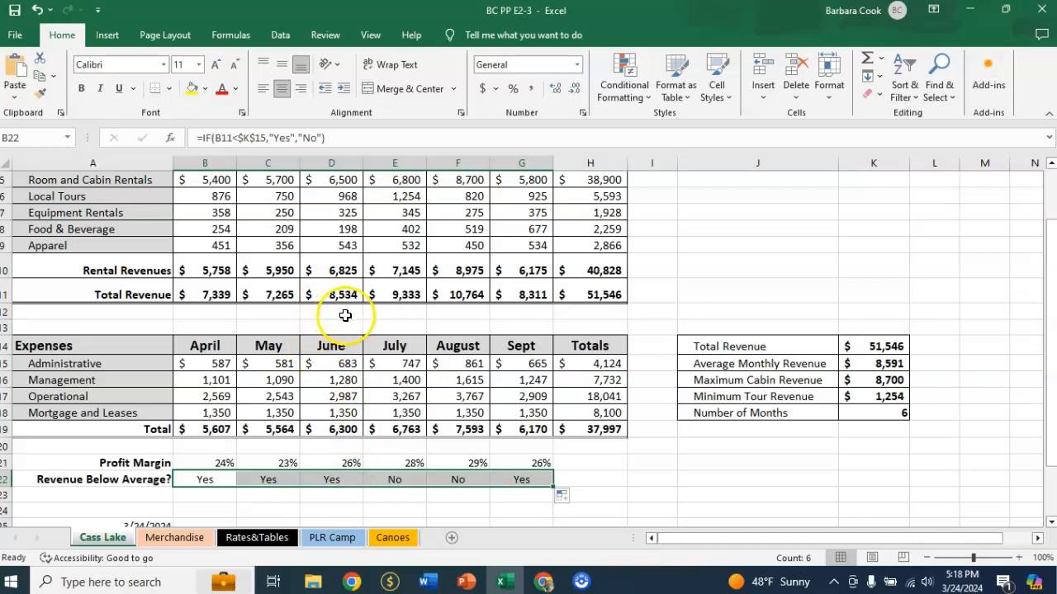
{"action": "scroll", "coordinate": [345, 316], "scroll_direction": "up", "scroll_amount": 1}
{"action": "scroll", "coordinate": [405, 267], "scroll_direction": "down", "scroll_amount": 2}
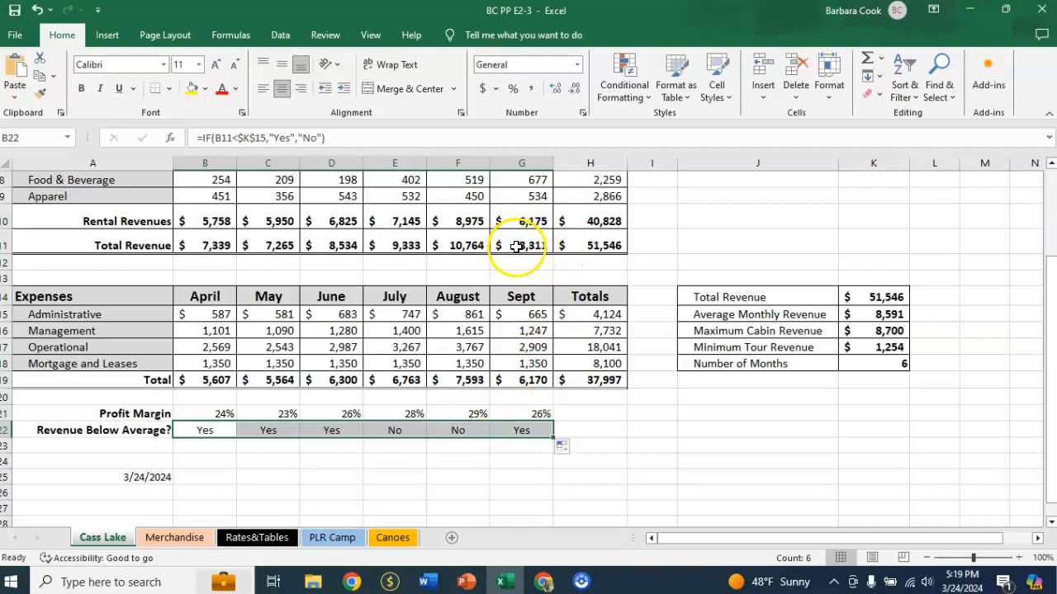
{"action": "scroll", "coordinate": [549, 405], "scroll_direction": "up", "scroll_amount": 2}
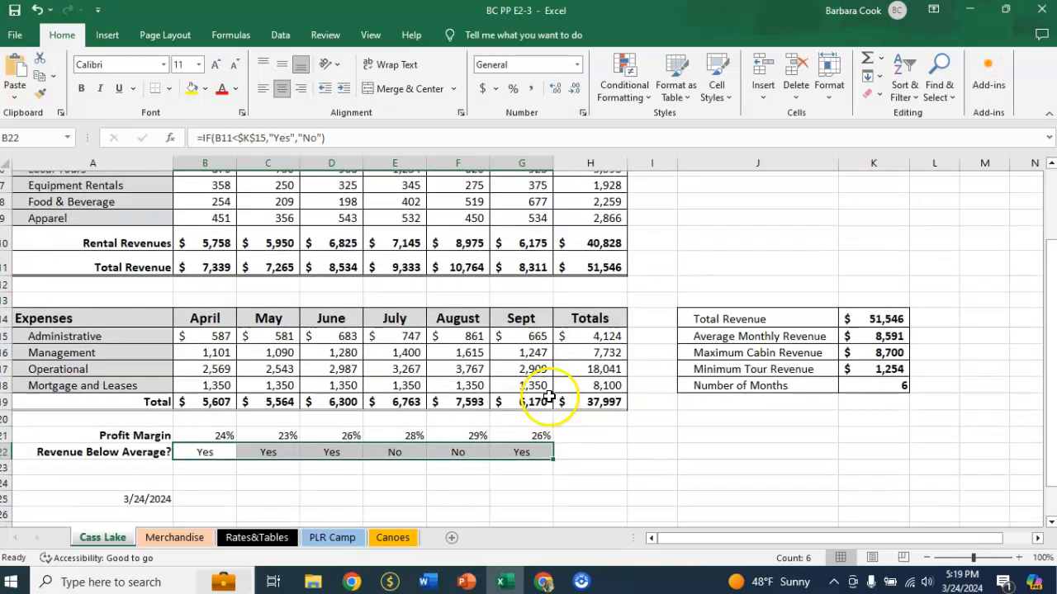
{"action": "scroll", "coordinate": [549, 396], "scroll_direction": "down", "scroll_amount": 1}
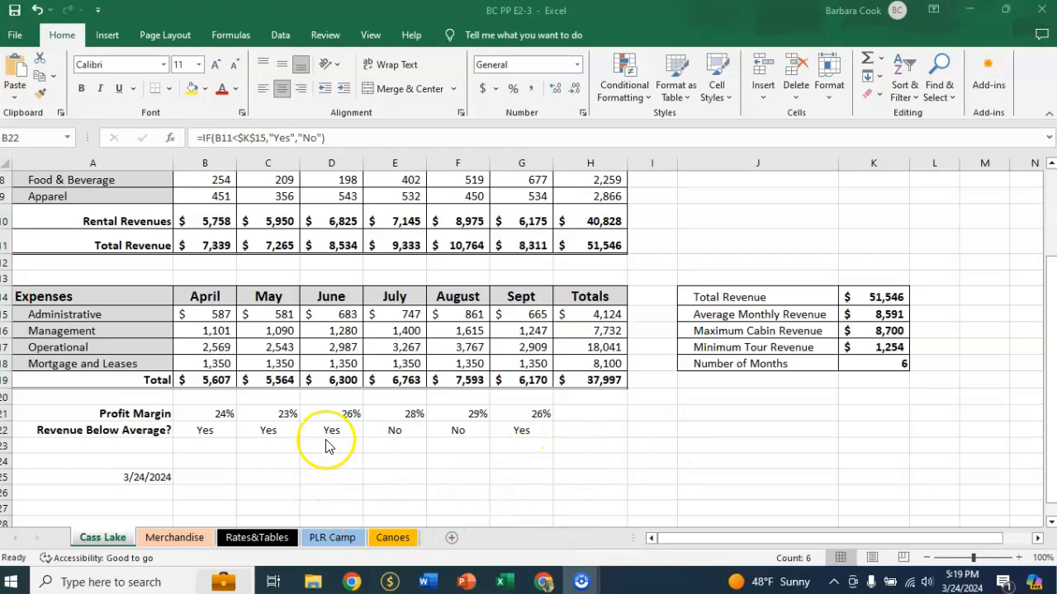
On the PLR Camp sheet, insert a SUMIF function in H4 with the gender cells $B$4:$B$38 as the absolute range
{"action": "left_click", "coordinate": [334, 538]}
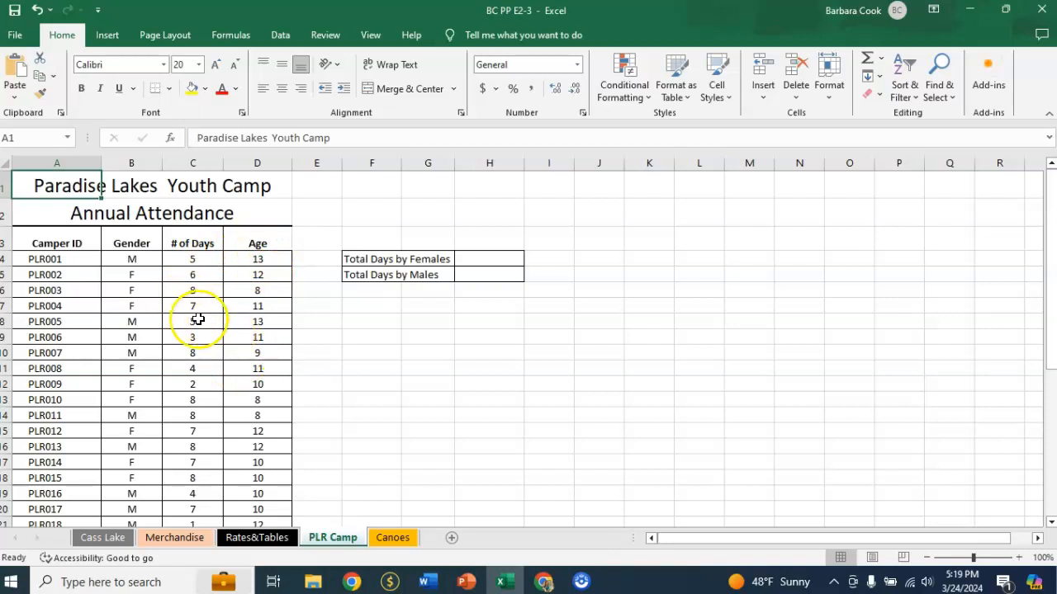
{"action": "left_click", "coordinate": [490, 258]}
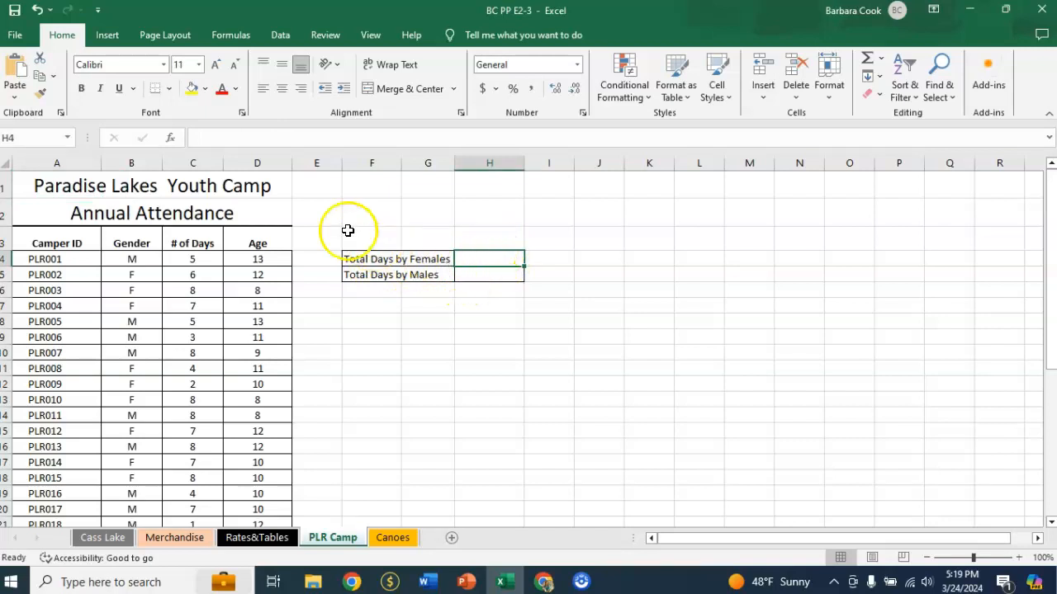
{"action": "left_click", "coordinate": [232, 37]}
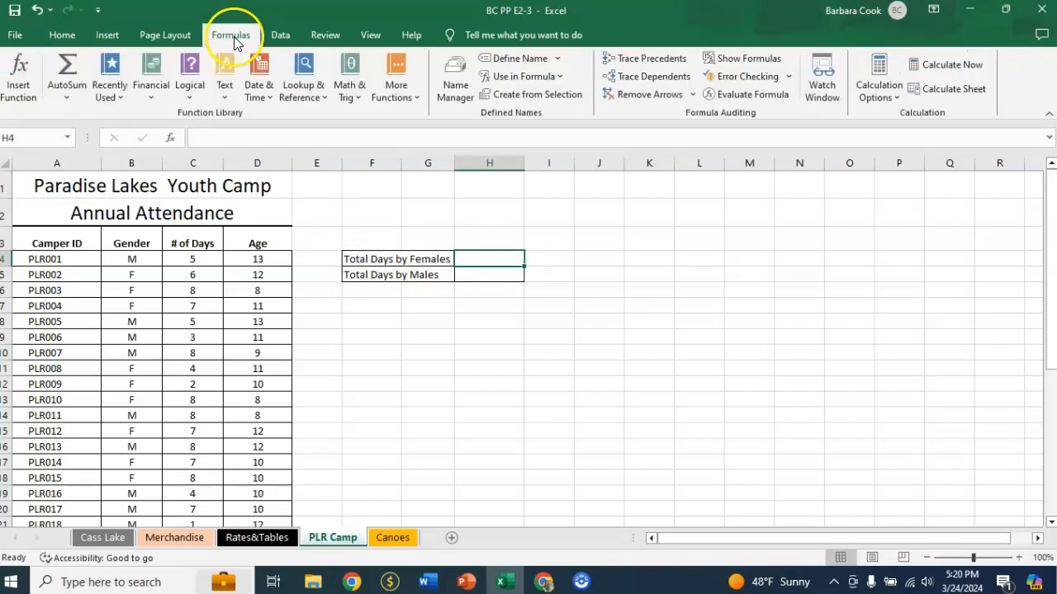
{"action": "left_click", "coordinate": [351, 91]}
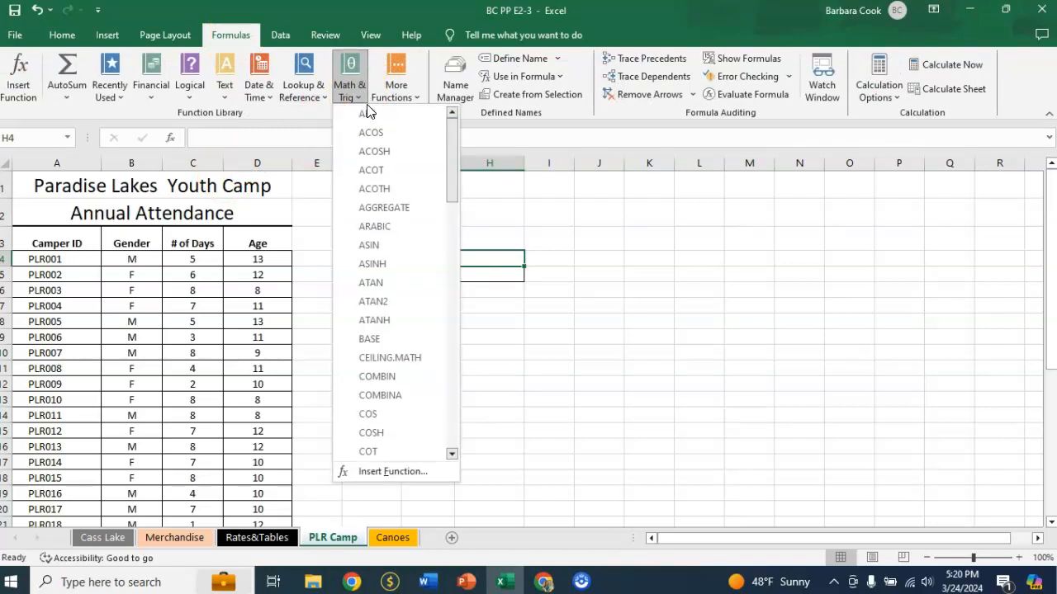
{"action": "left_click_drag", "start_coordinate": [451, 163], "coordinate": [451, 344]}
{"action": "left_click", "coordinate": [364, 404]}
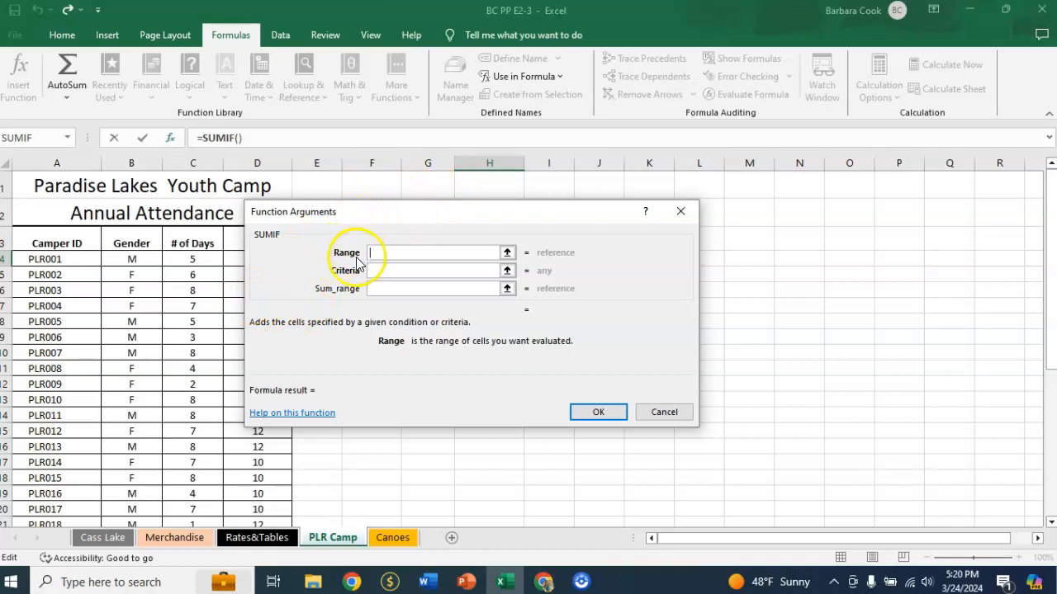
{"action": "left_click_drag", "start_coordinate": [390, 219], "coordinate": [543, 202]}
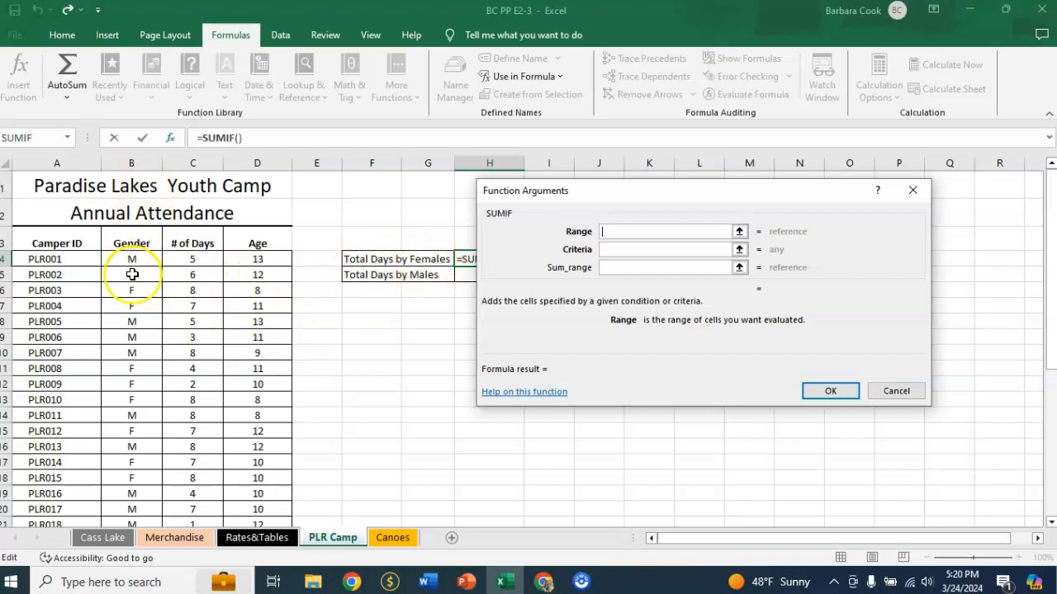
{"action": "left_click_drag", "start_coordinate": [135, 261], "coordinate": [130, 492]}
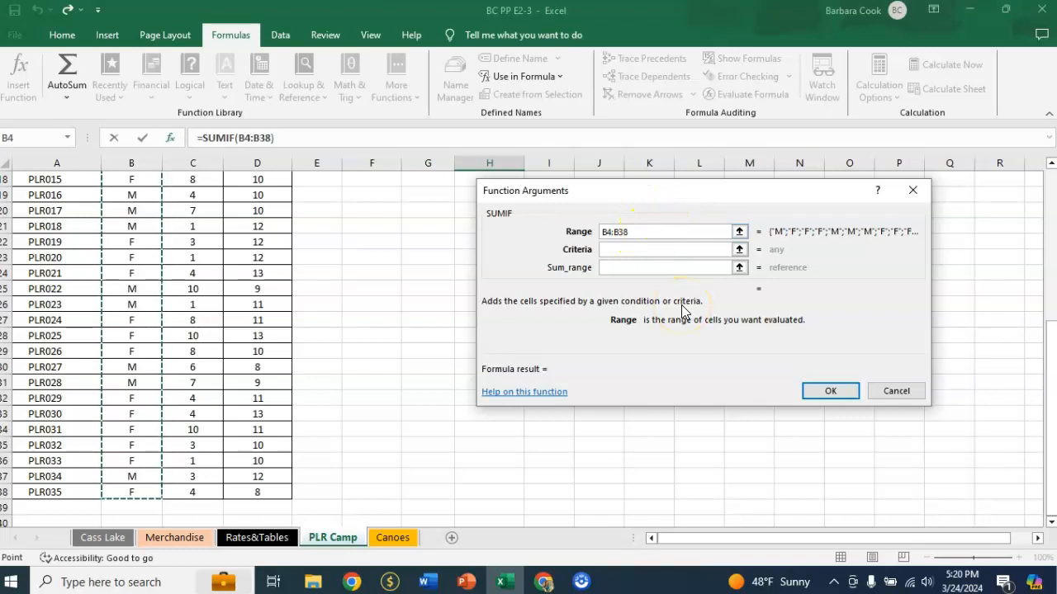
{"action": "key", "text": "F4"}
Set the SUMIF criteria to f and the sum range to C4:C38, and enter the Total Days by Females formula
{"action": "left_click", "coordinate": [664, 250]}
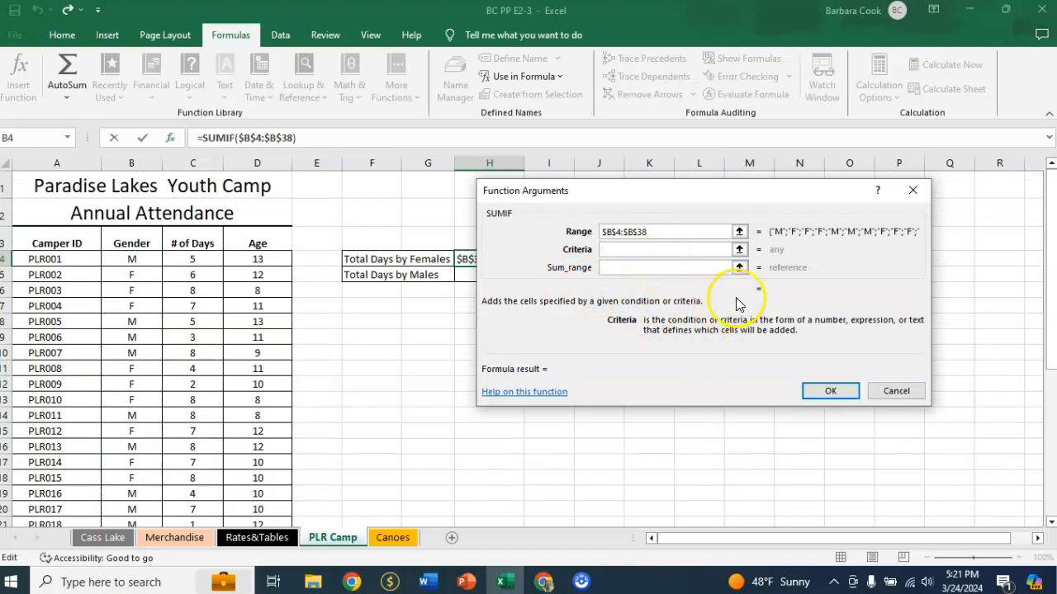
{"action": "type", "text": "f"}
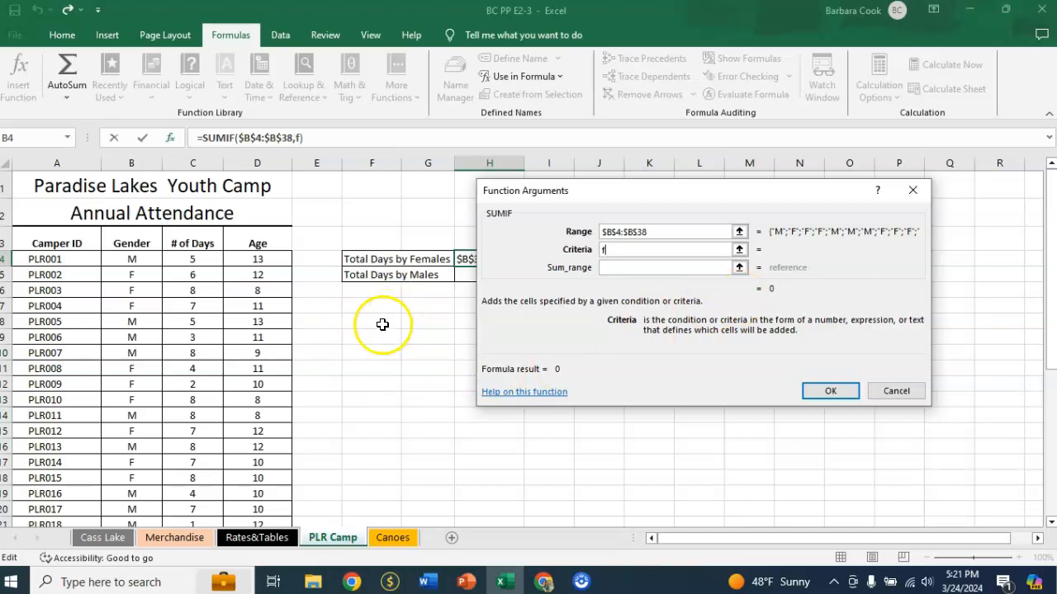
{"action": "left_click", "coordinate": [634, 268]}
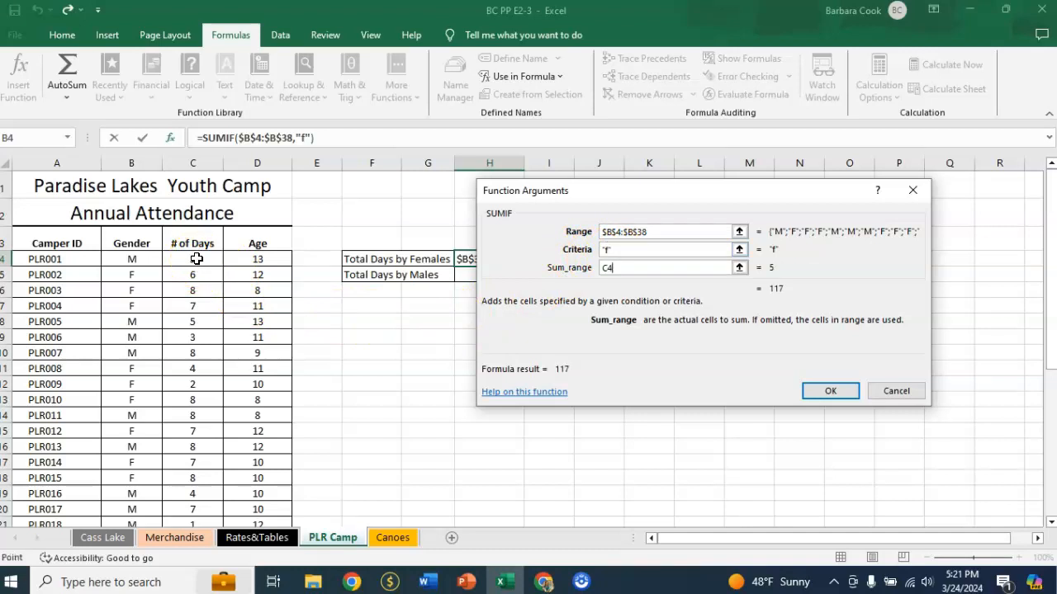
{"action": "left_click_drag", "start_coordinate": [197, 259], "coordinate": [203, 359]}
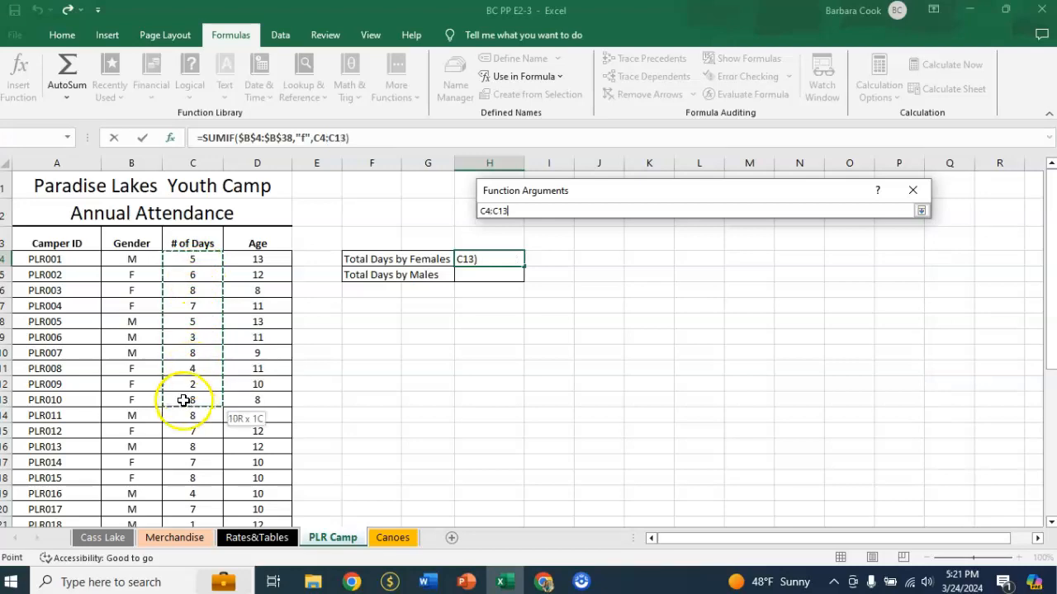
{"action": "mouse_move", "coordinate": [200, 510]}
{"action": "left_mouse_down"}
{"action": "mouse_move", "coordinate": [202, 536]}
{"action": "mouse_move", "coordinate": [204, 501]}
{"action": "left_mouse_up"}
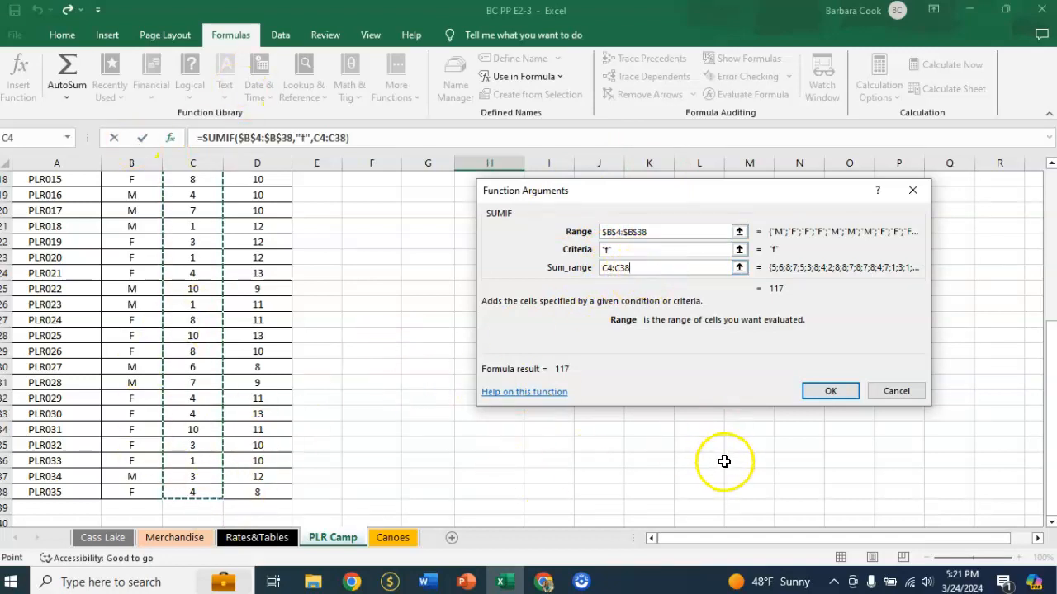
{"action": "left_click", "coordinate": [831, 391]}
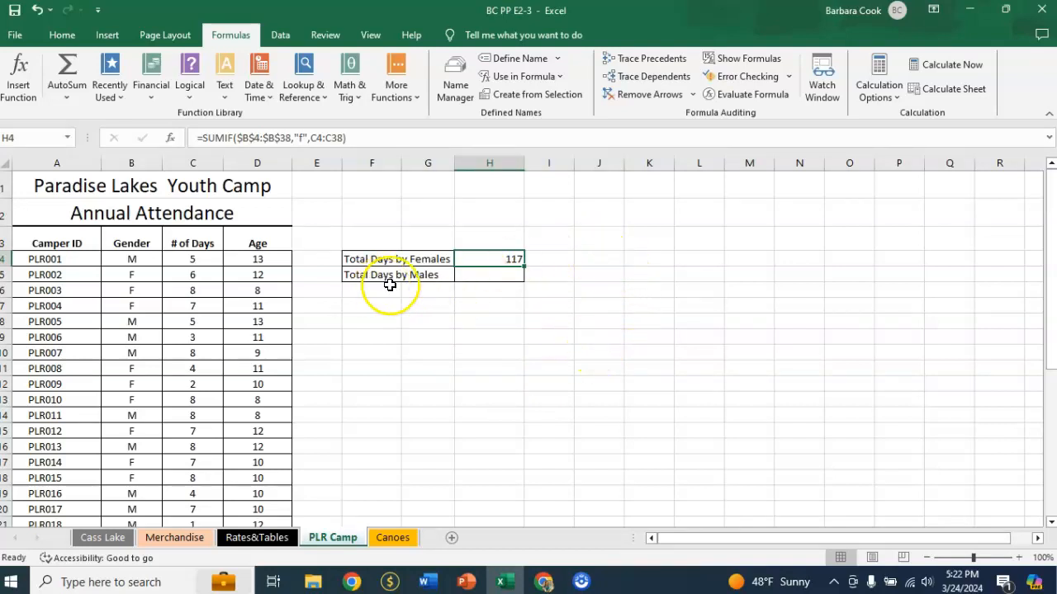
Insert a SUMIF function in H5 for Total Days by Males with B4:B38 as the range
{"action": "left_click", "coordinate": [491, 277]}
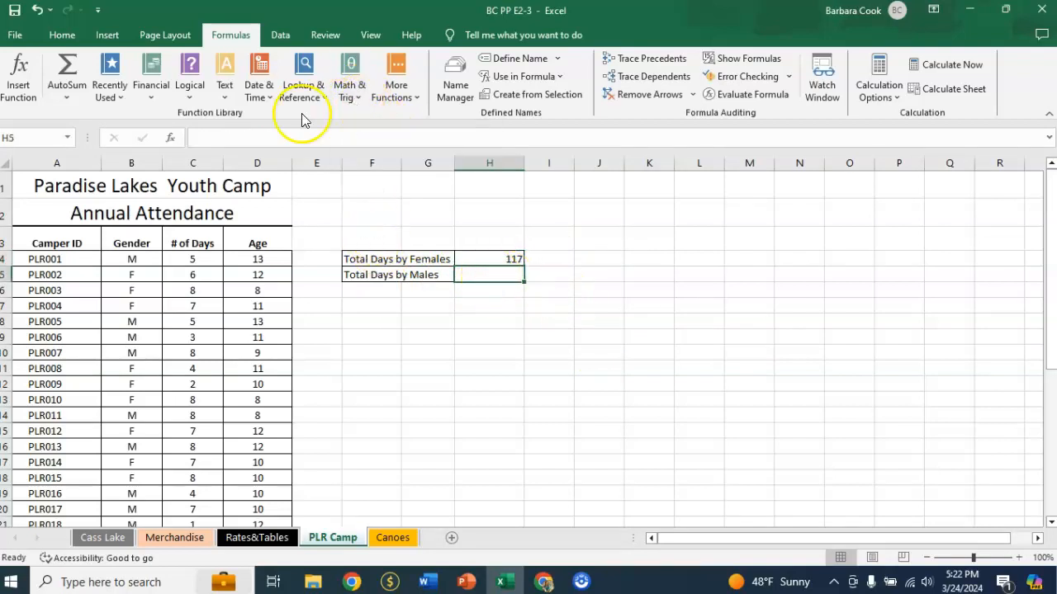
{"action": "left_click", "coordinate": [121, 92]}
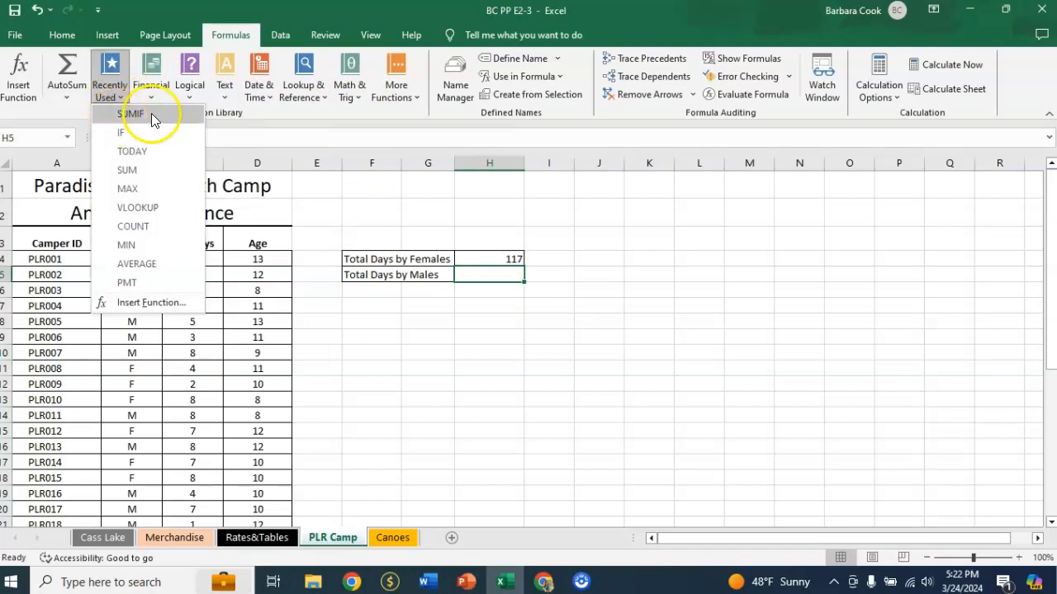
{"action": "left_click", "coordinate": [133, 114]}
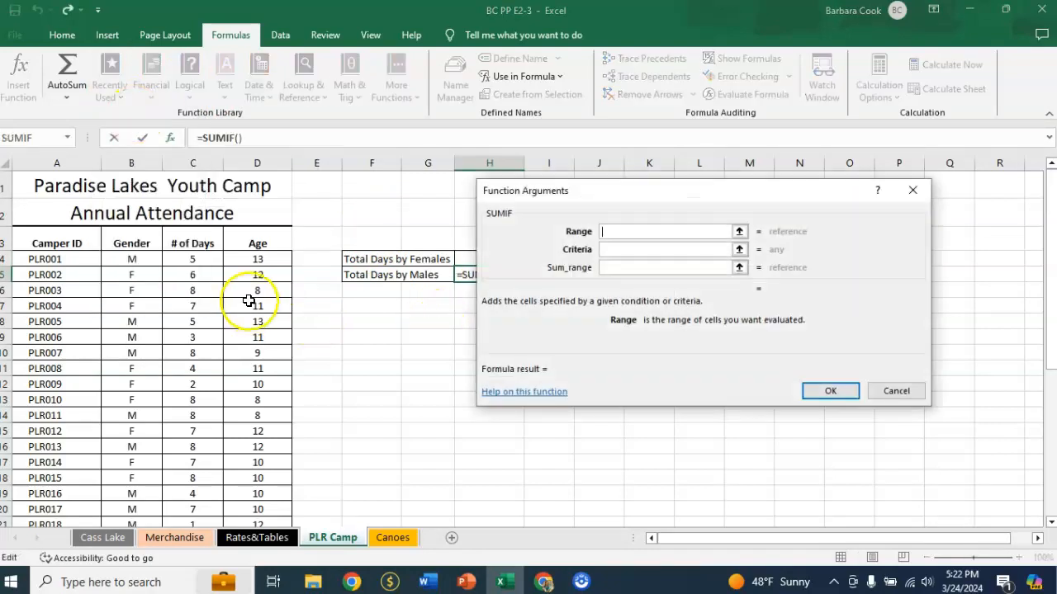
{"action": "left_click", "coordinate": [134, 258]}
{"action": "left_click_drag", "start_coordinate": [134, 258], "coordinate": [141, 481]}
{"action": "key", "text": "BackSpace"}
{"action": "type", "text": "8"}
Set the SUMIF criteria to m and the sum range to C4:C38, and enter the formula
{"action": "left_click", "coordinate": [639, 250]}
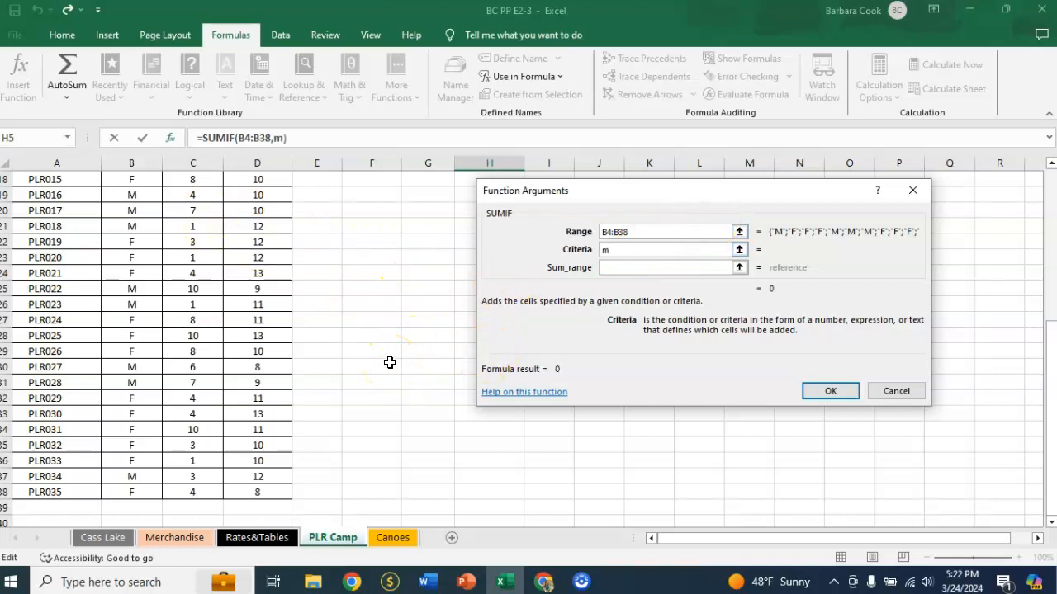
{"action": "left_click", "coordinate": [649, 267]}
{"action": "scroll", "coordinate": [414, 304], "scroll_direction": "up", "scroll_amount": 6}
{"action": "scroll", "coordinate": [346, 286], "scroll_direction": "down", "scroll_amount": 1}
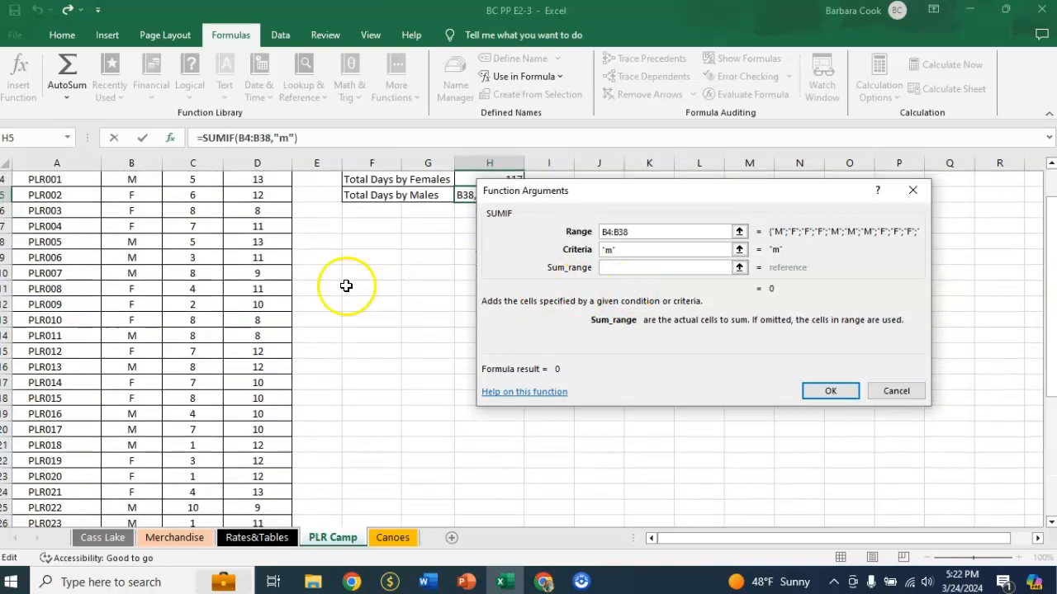
{"action": "scroll", "coordinate": [285, 256], "scroll_direction": "up", "scroll_amount": 1}
{"action": "left_click", "coordinate": [198, 262]}
{"action": "left_click_drag", "start_coordinate": [198, 262], "coordinate": [200, 500]}
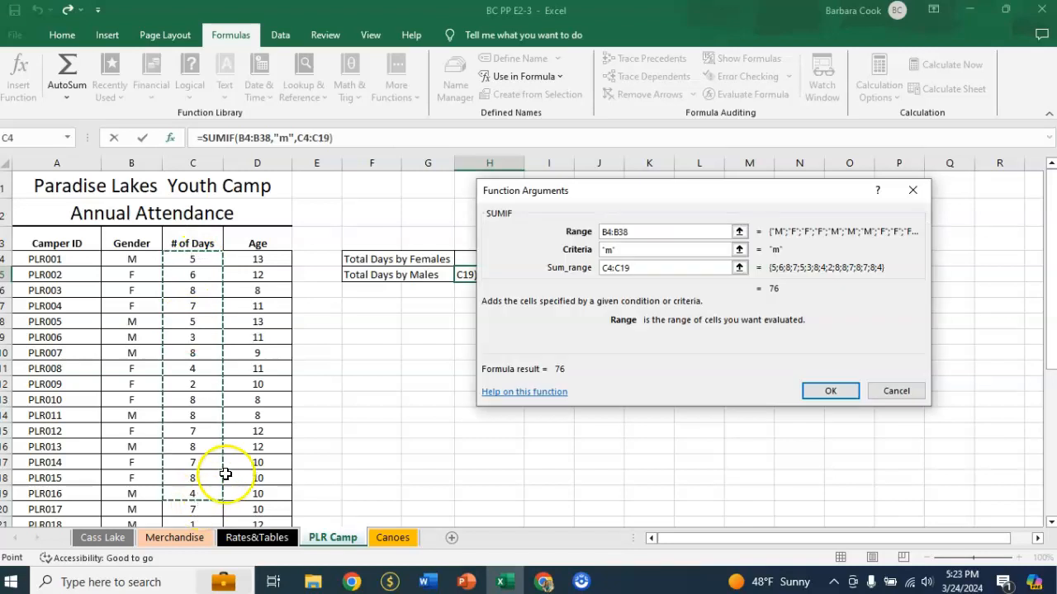
{"action": "left_click", "coordinate": [639, 268]}
{"action": "key", "text": "BackSpace"}
{"action": "type", "text": "38"}
{"action": "key", "text": "Return"}
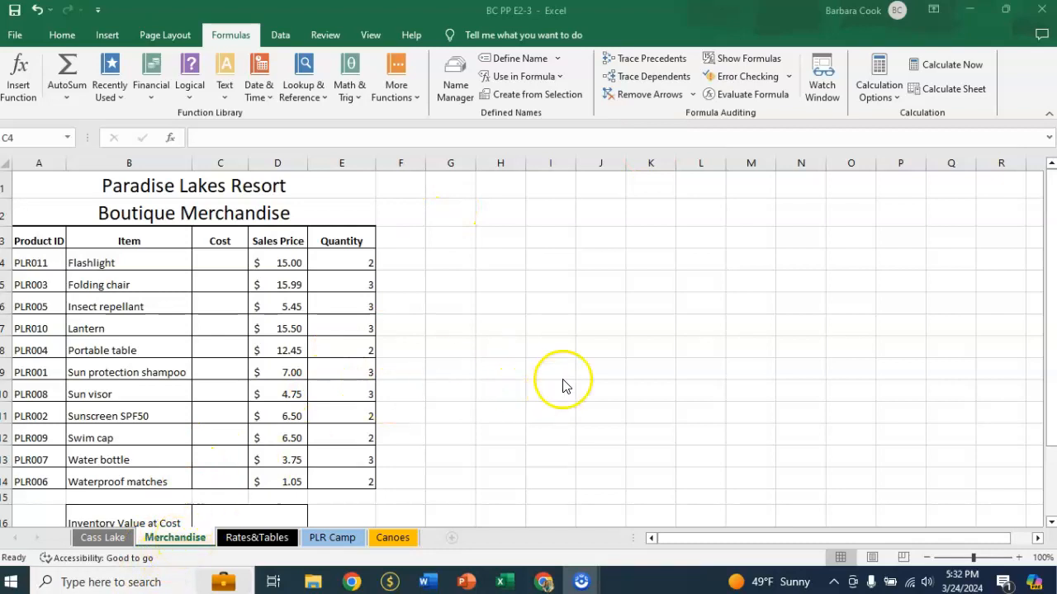
On the Merchandise sheet, insert a VLOOKUP function in Cost cell C4 with A4 as the lookup value
{"action": "left_click", "coordinate": [223, 257]}
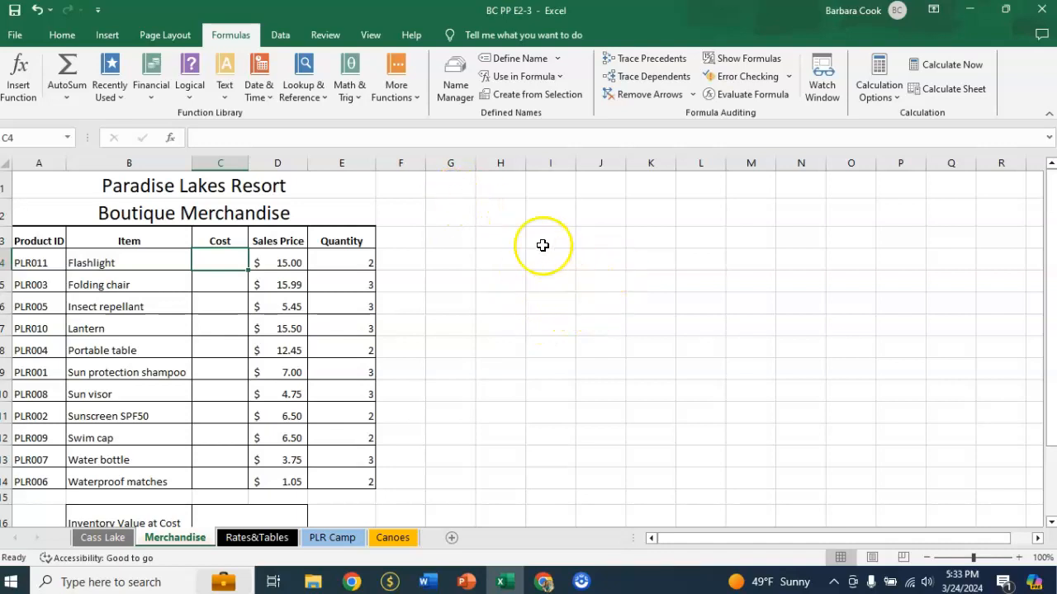
{"action": "left_click", "coordinate": [322, 100]}
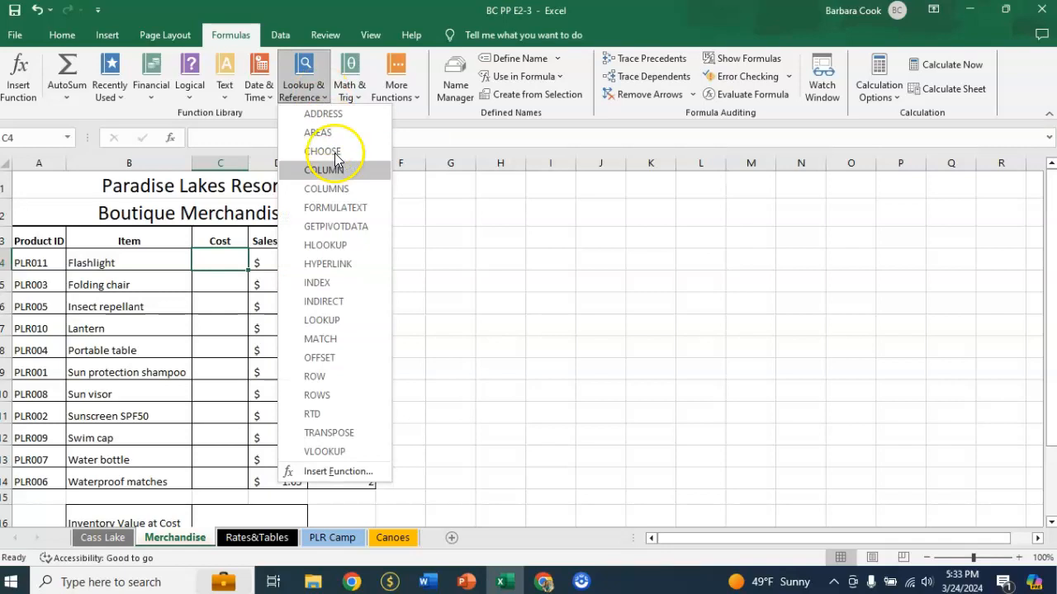
{"action": "left_click", "coordinate": [328, 453]}
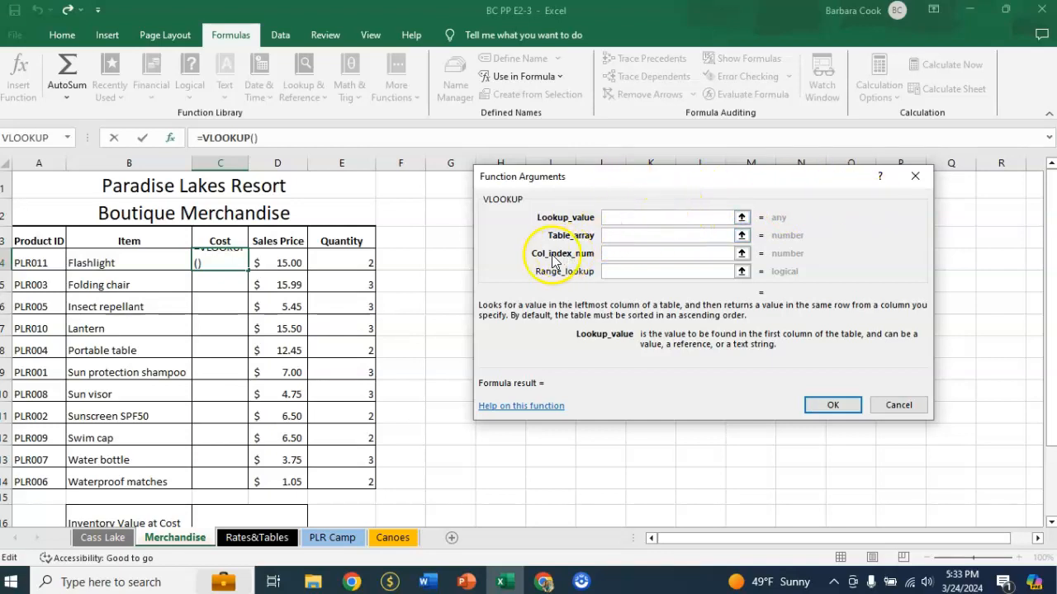
{"action": "left_click", "coordinate": [48, 263]}
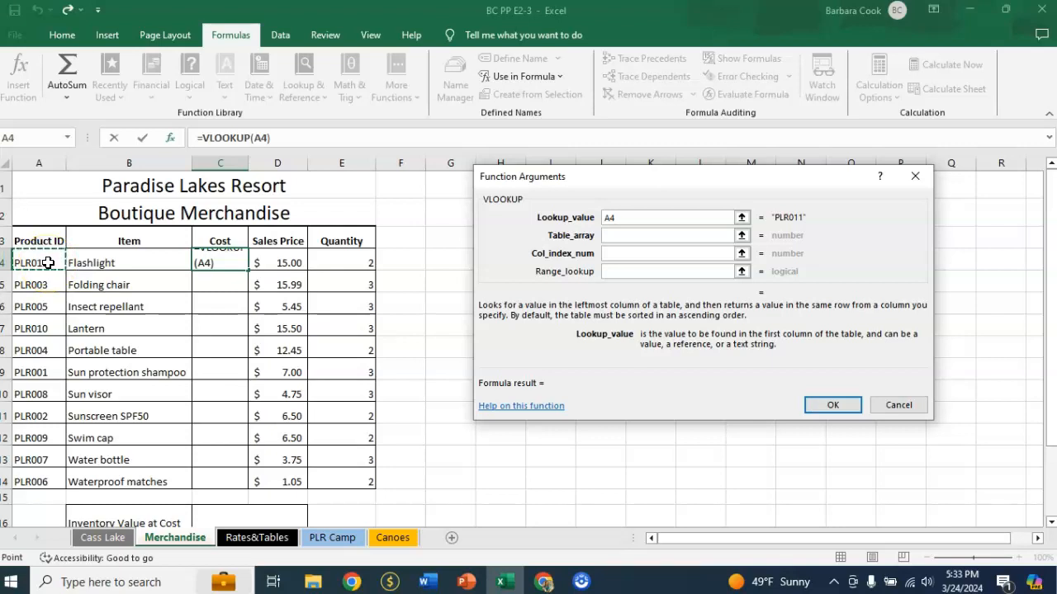
Set the VLOOKUP table array to the absolute range $A$2:$C$12 on the Rates&Tables sheet
{"action": "left_click", "coordinate": [625, 237]}
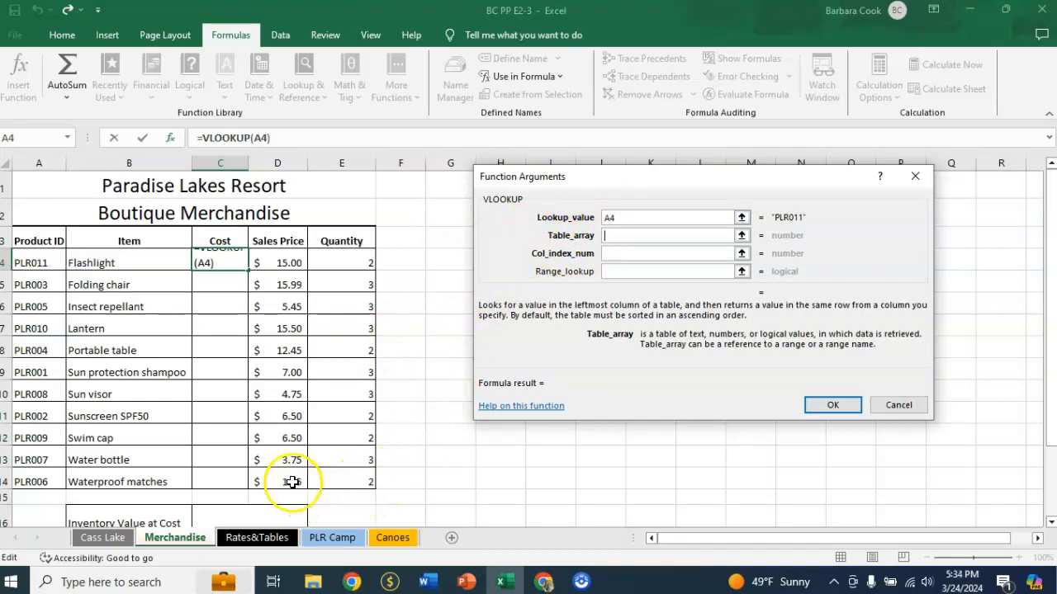
{"action": "left_click", "coordinate": [256, 541]}
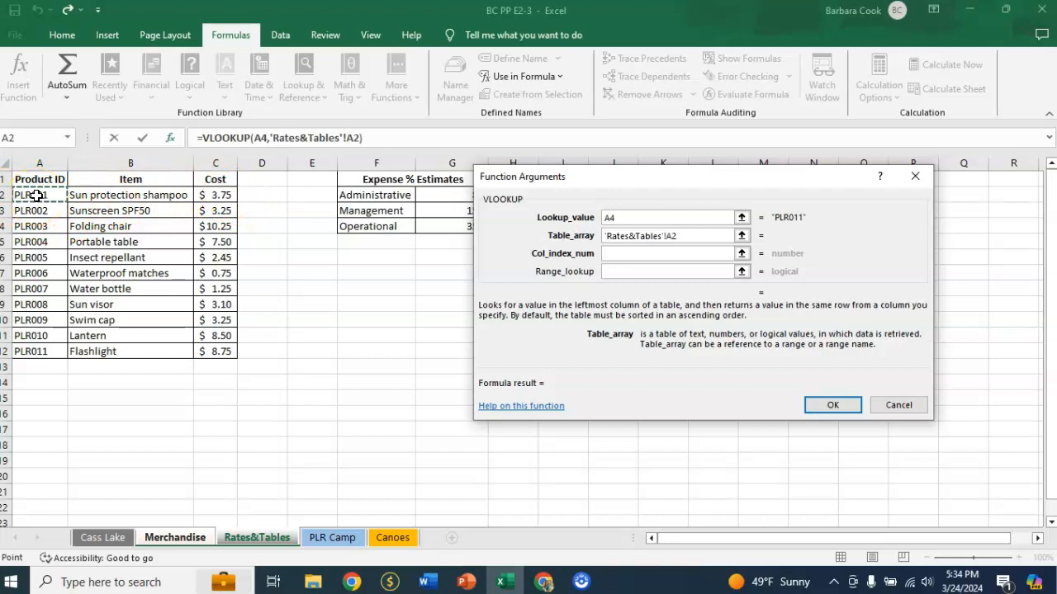
{"action": "left_click_drag", "start_coordinate": [36, 195], "coordinate": [39, 195]}
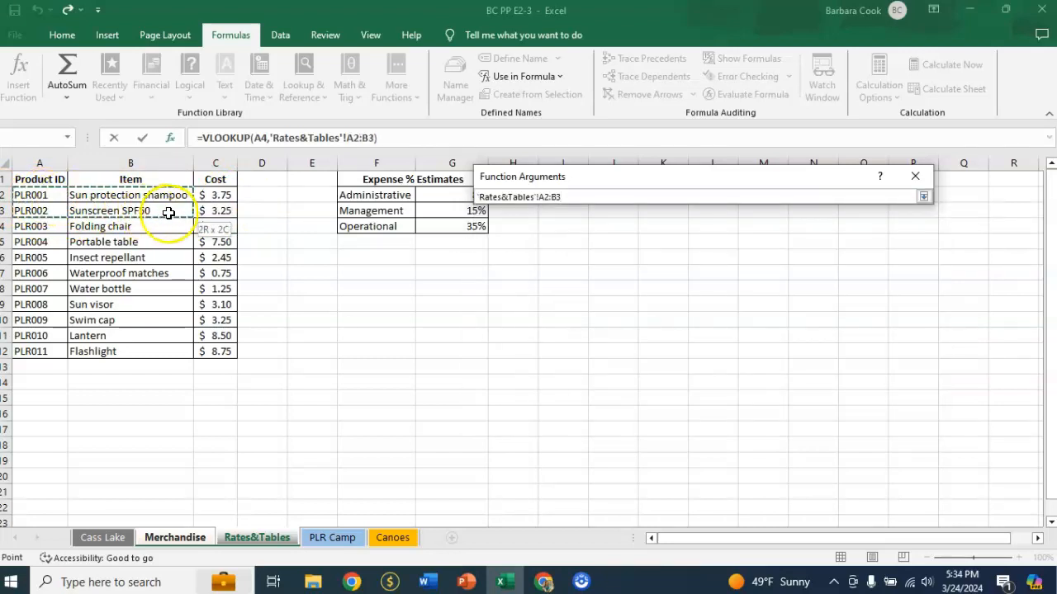
{"action": "left_click_drag", "start_coordinate": [200, 220], "coordinate": [228, 351]}
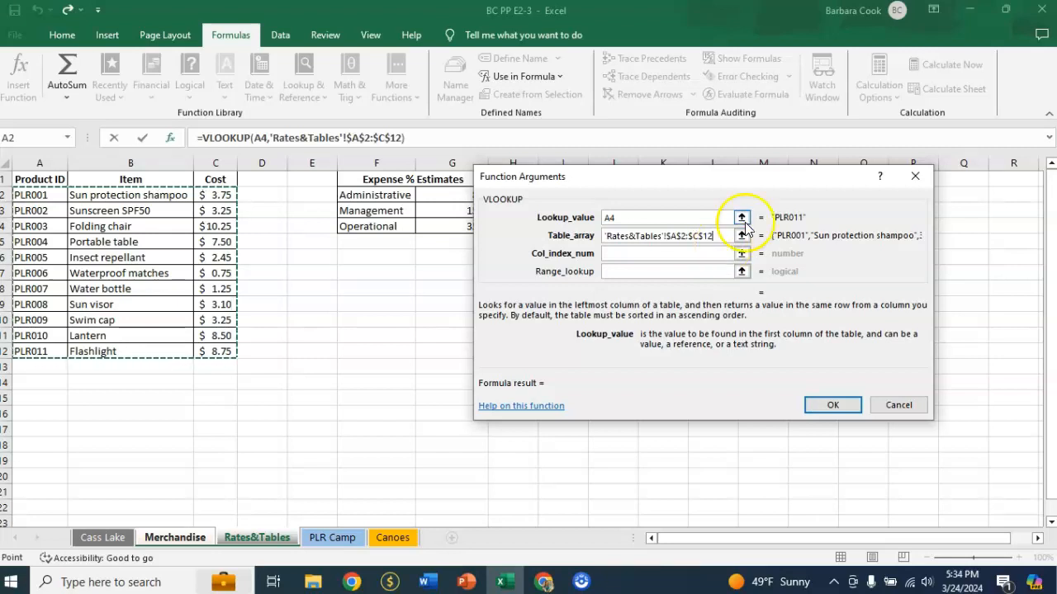
Complete the VLOOKUP with column index 3 and range lookup false, and copy the formula down the Cost column to C14
{"action": "left_click", "coordinate": [617, 257]}
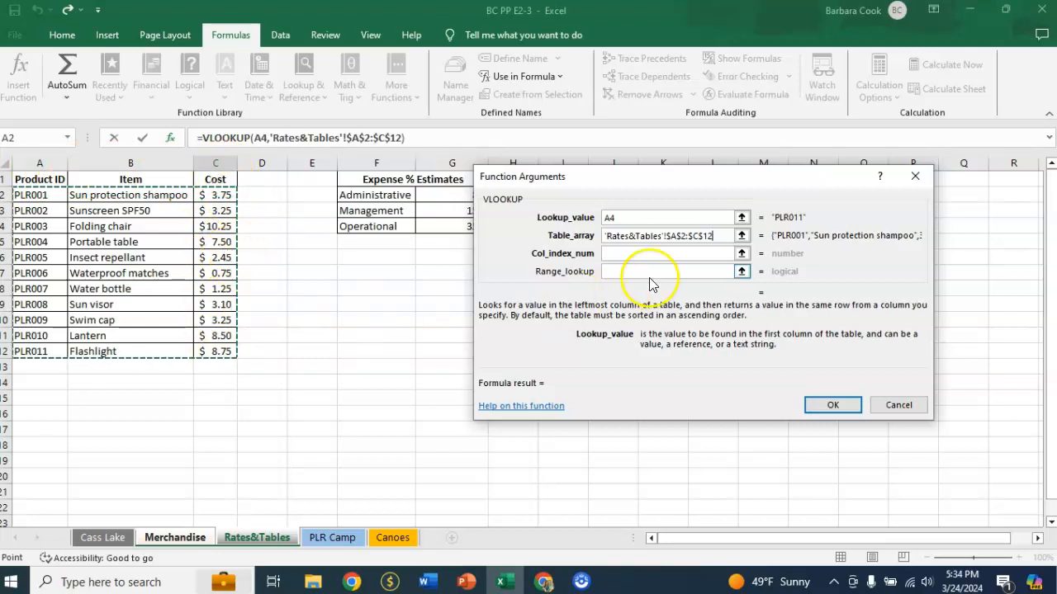
{"action": "left_click", "coordinate": [632, 255]}
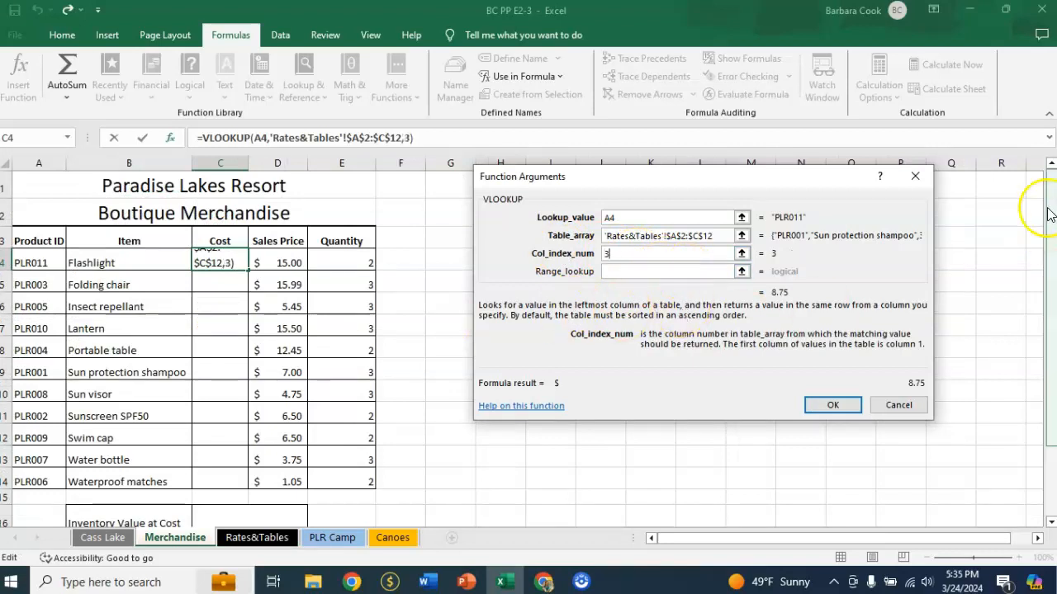
{"action": "left_click", "coordinate": [625, 271]}
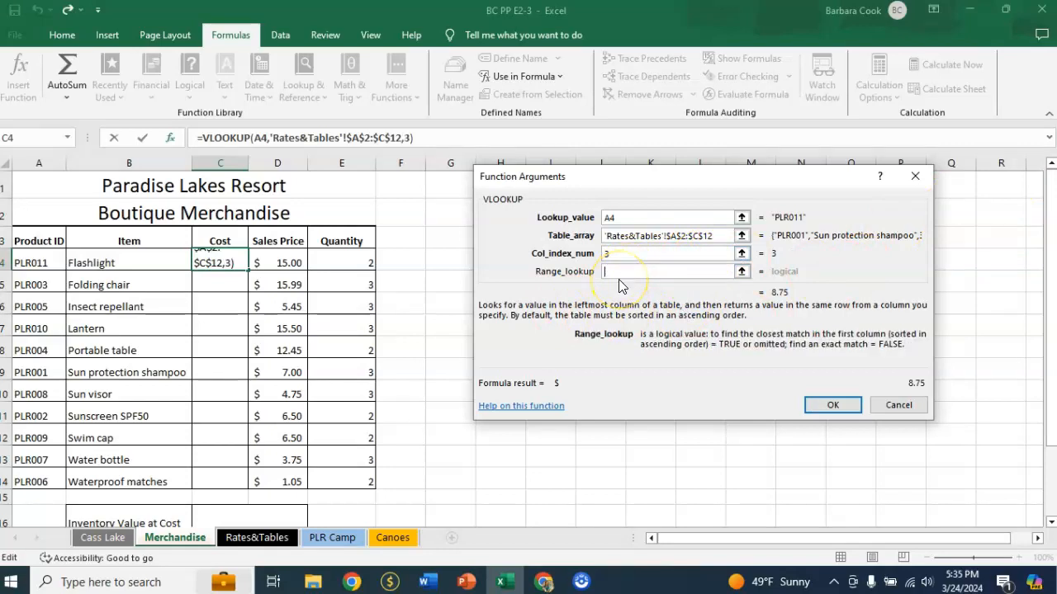
{"action": "type", "text": "false"}
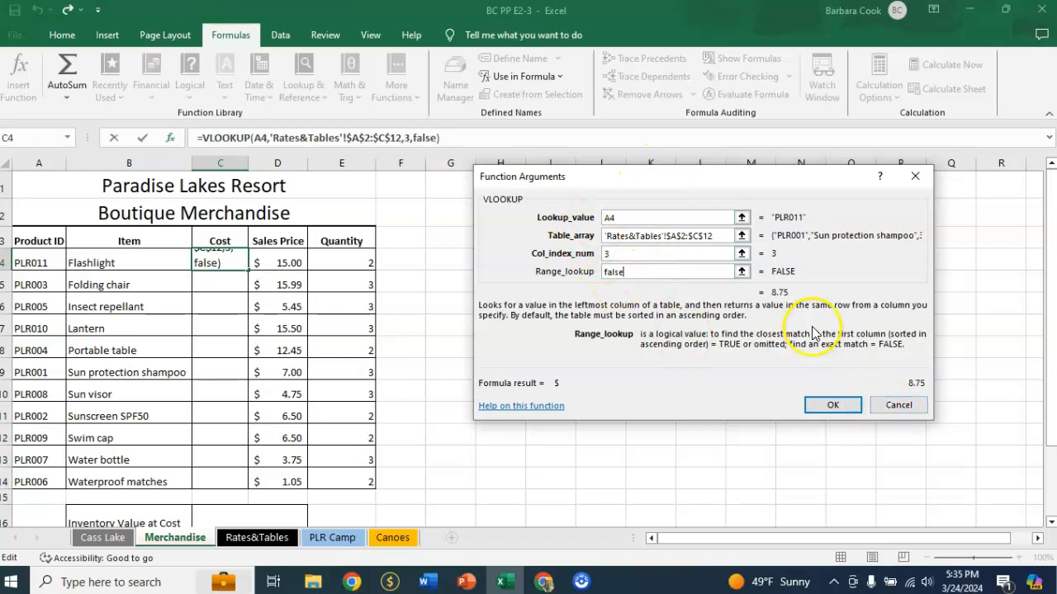
{"action": "key", "text": "Return"}
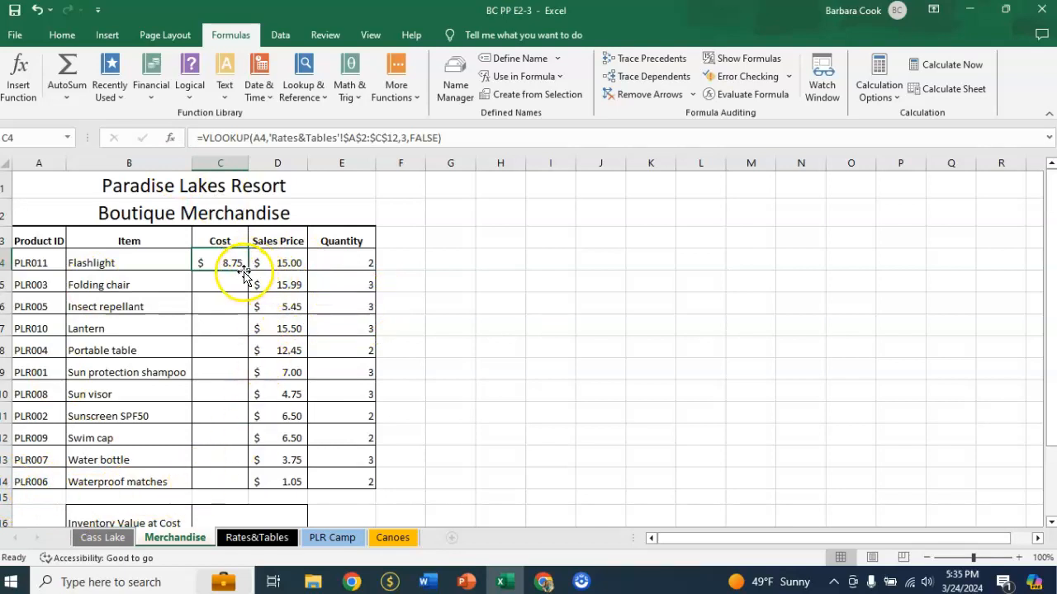
{"action": "left_click_drag", "start_coordinate": [248, 270], "coordinate": [237, 482]}
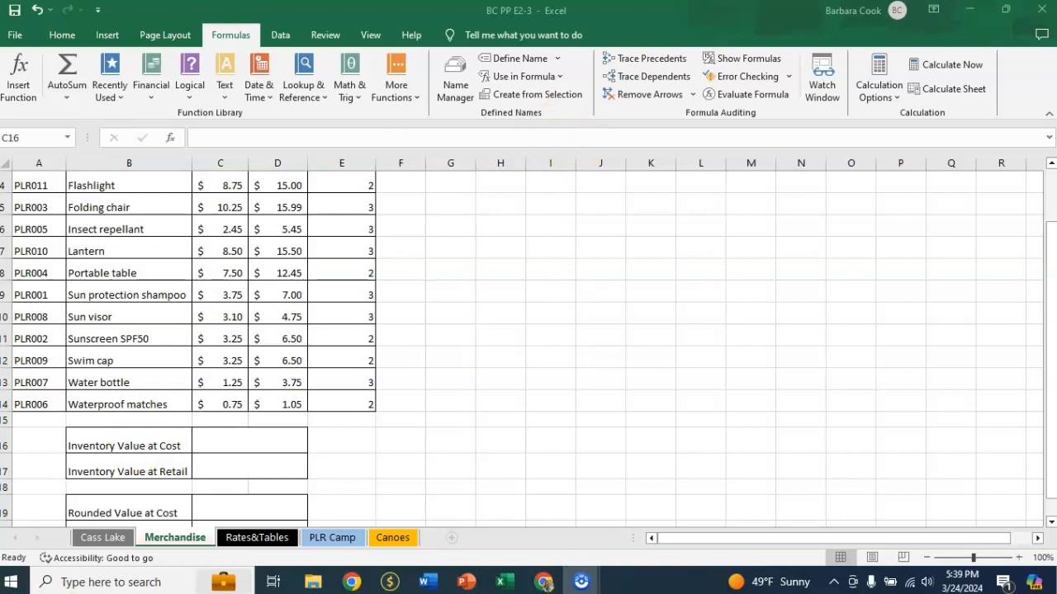
Enter a SUMPRODUCT formula in the Inventory Value at Cost cell C16, with arrays C4:C14 and E4:E14
{"action": "left_click", "coordinate": [206, 444]}
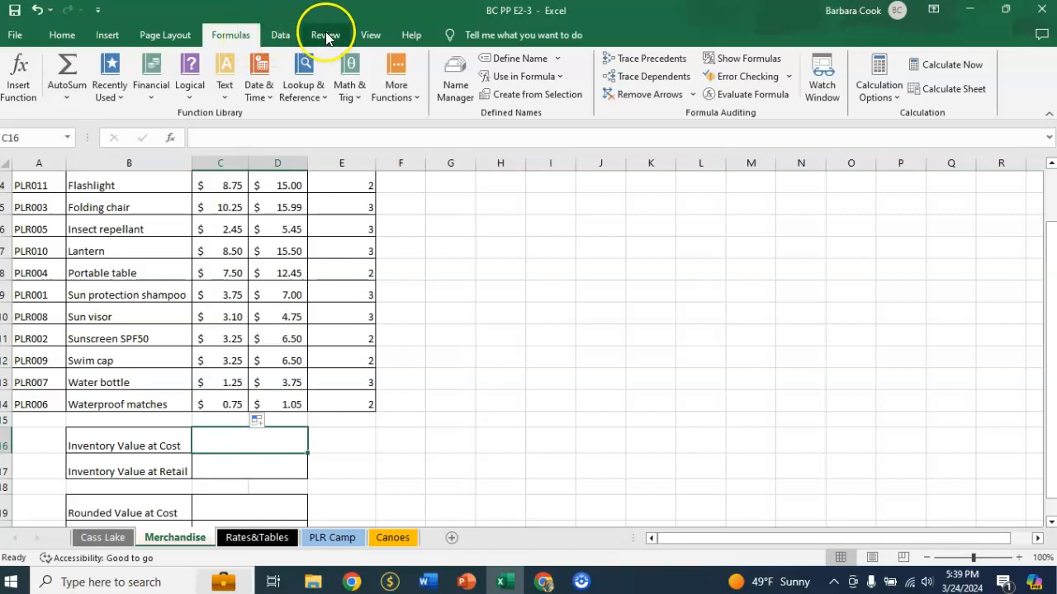
{"action": "left_click", "coordinate": [357, 98]}
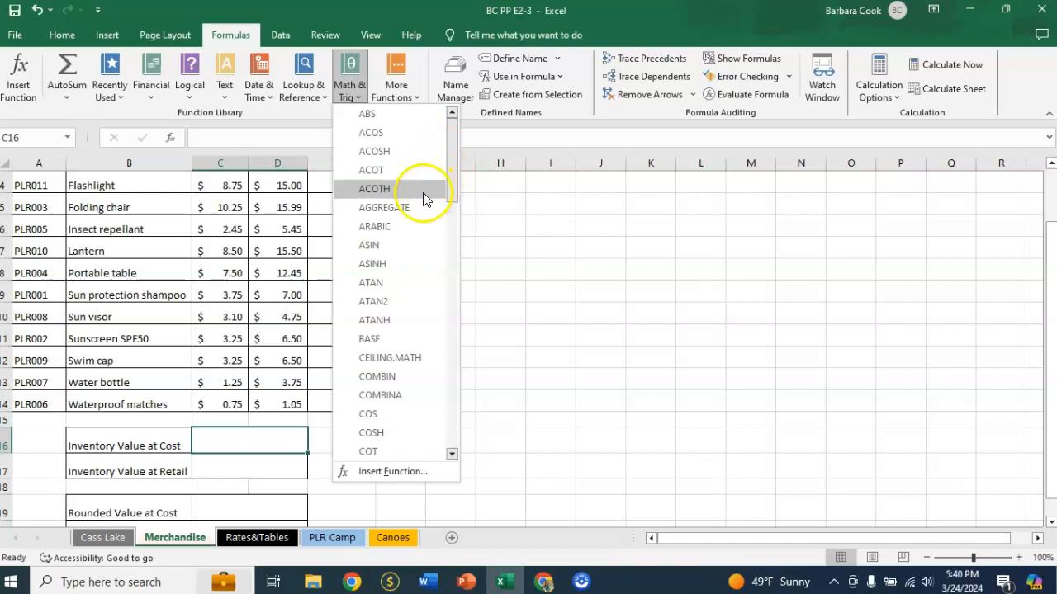
{"action": "left_click_drag", "start_coordinate": [451, 169], "coordinate": [453, 400]}
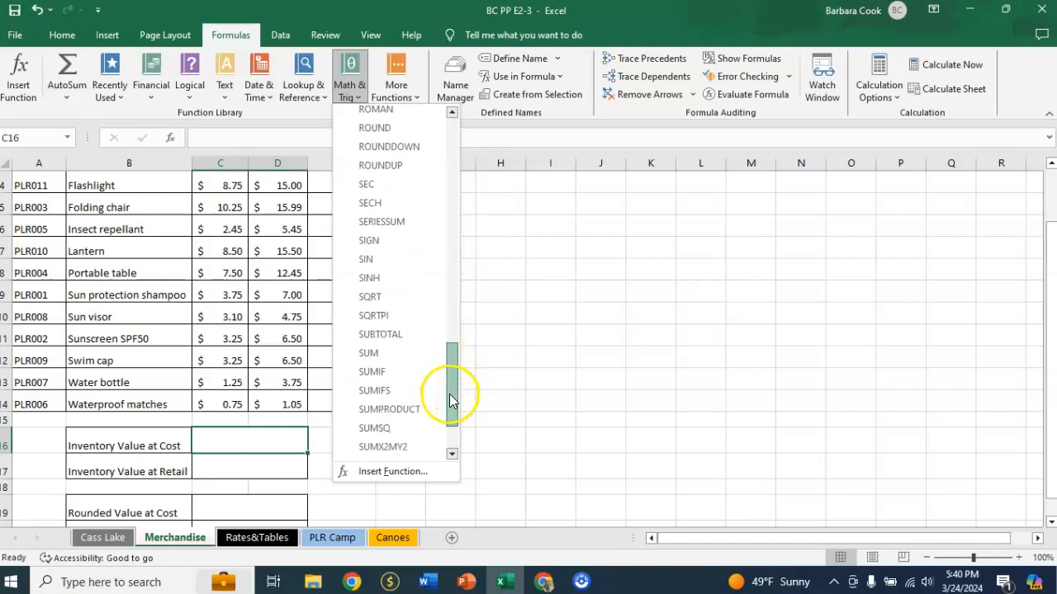
{"action": "left_click", "coordinate": [396, 411]}
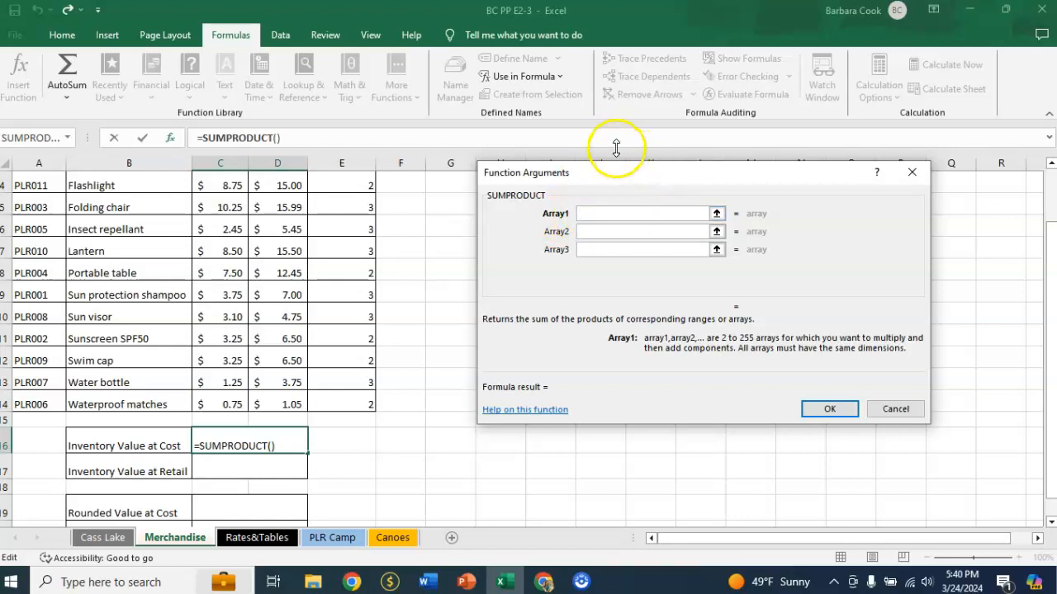
{"action": "left_click_drag", "start_coordinate": [224, 187], "coordinate": [227, 405]}
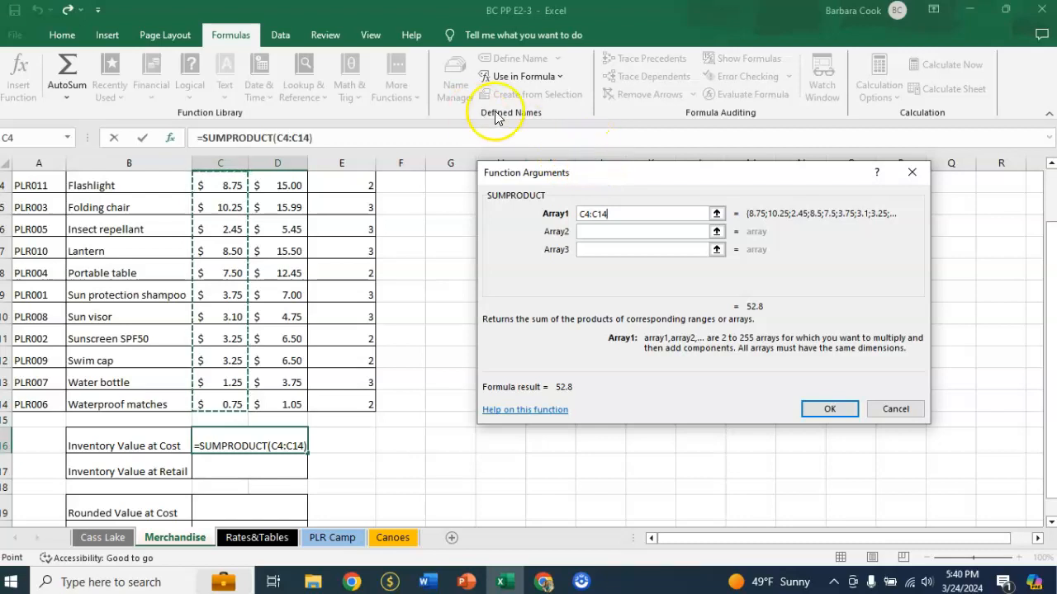
{"action": "left_click", "coordinate": [596, 231]}
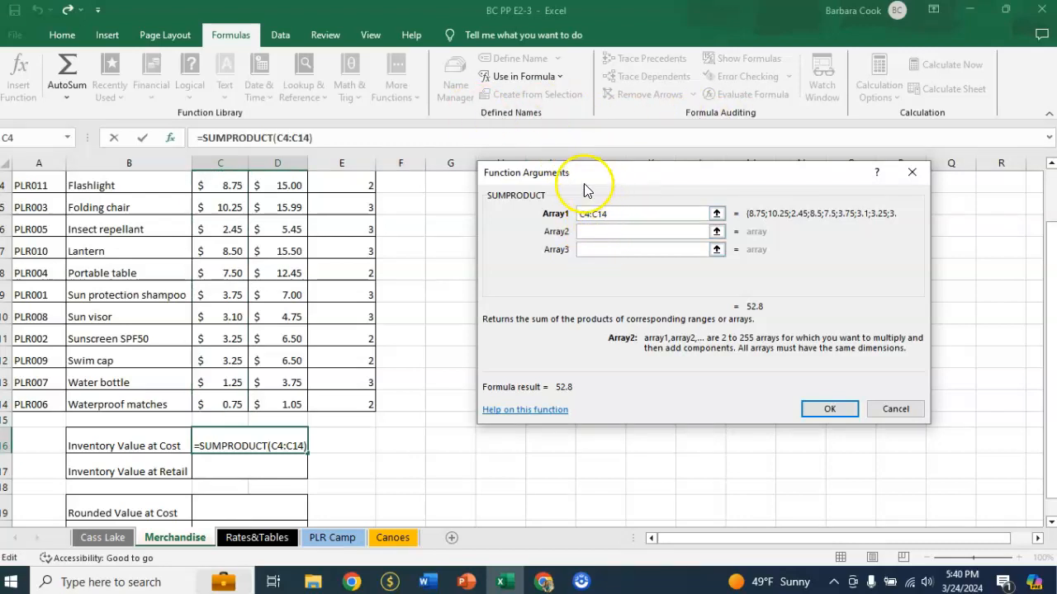
{"action": "left_click_drag", "start_coordinate": [335, 182], "coordinate": [355, 405]}
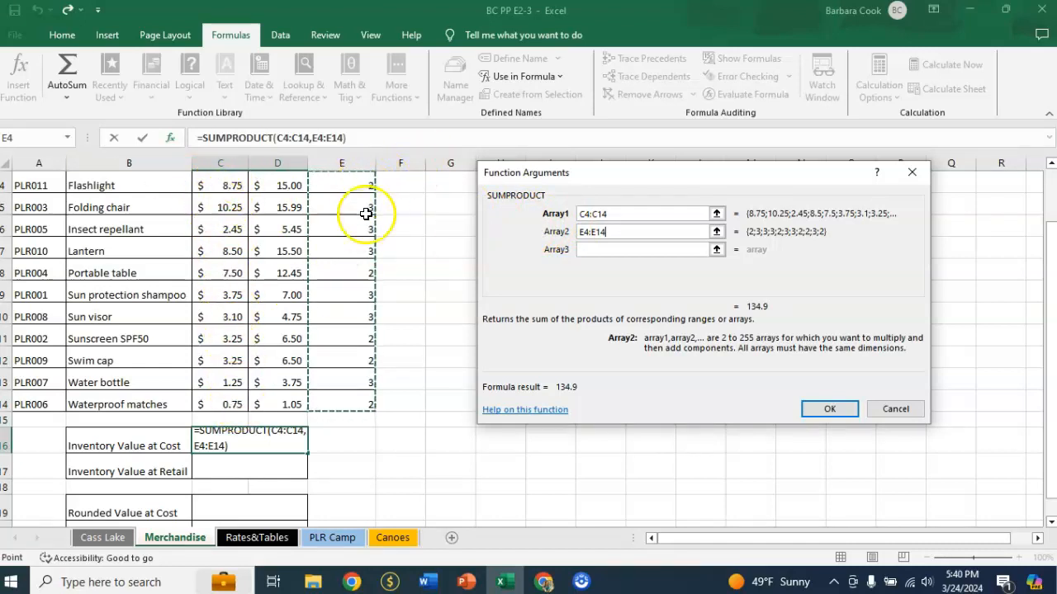
{"action": "scroll", "coordinate": [431, 316], "scroll_direction": "up", "scroll_amount": 1}
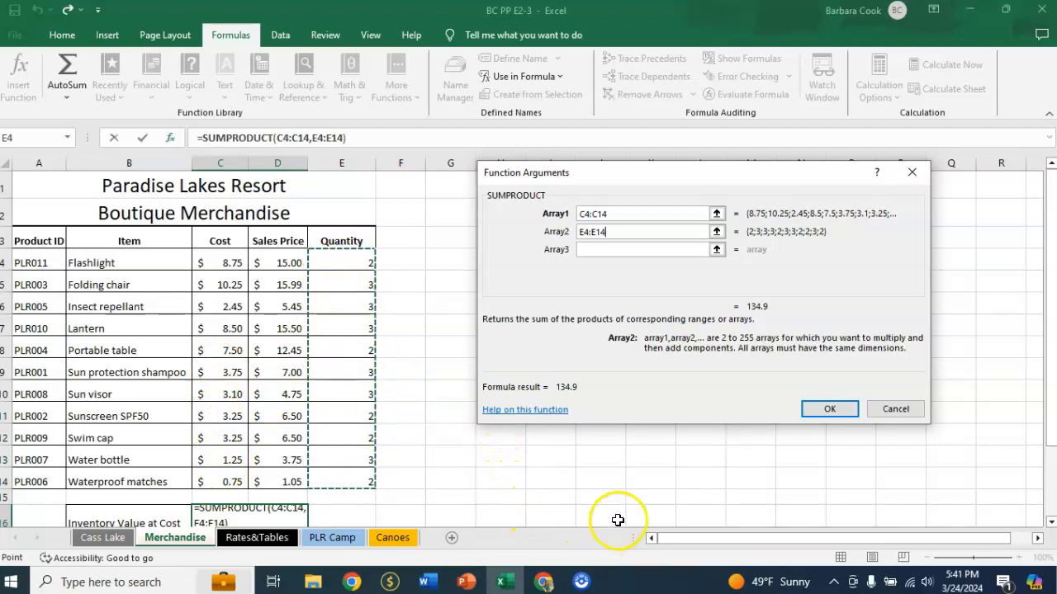
{"action": "left_click", "coordinate": [830, 409]}
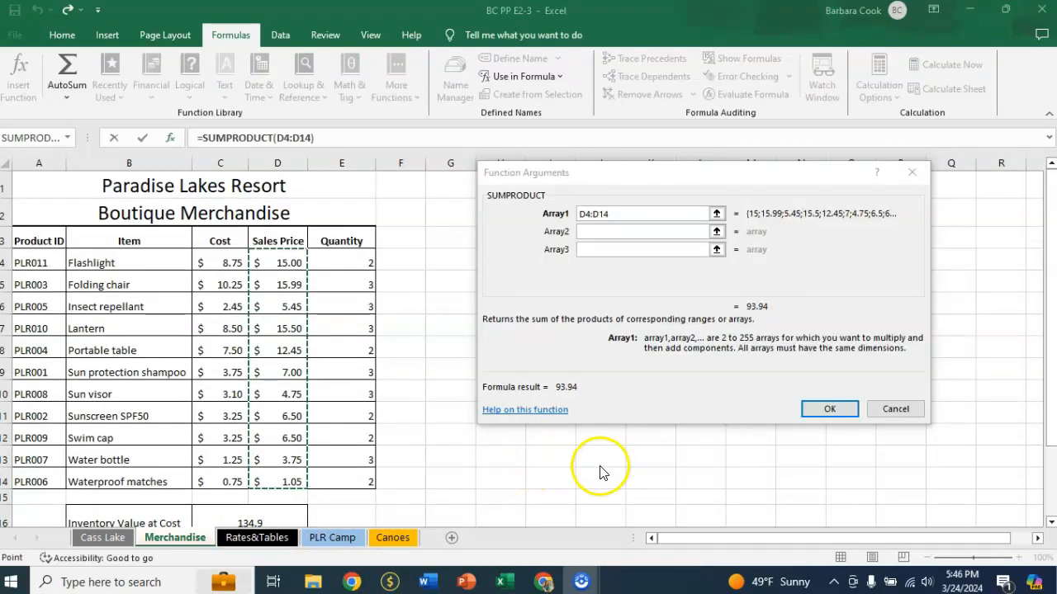
Discard the open function entry and enter a SUMPRODUCT of D4:D14 and E4:E14 in the Inventory Value at Retail cell C17
{"action": "left_click", "coordinate": [895, 410]}
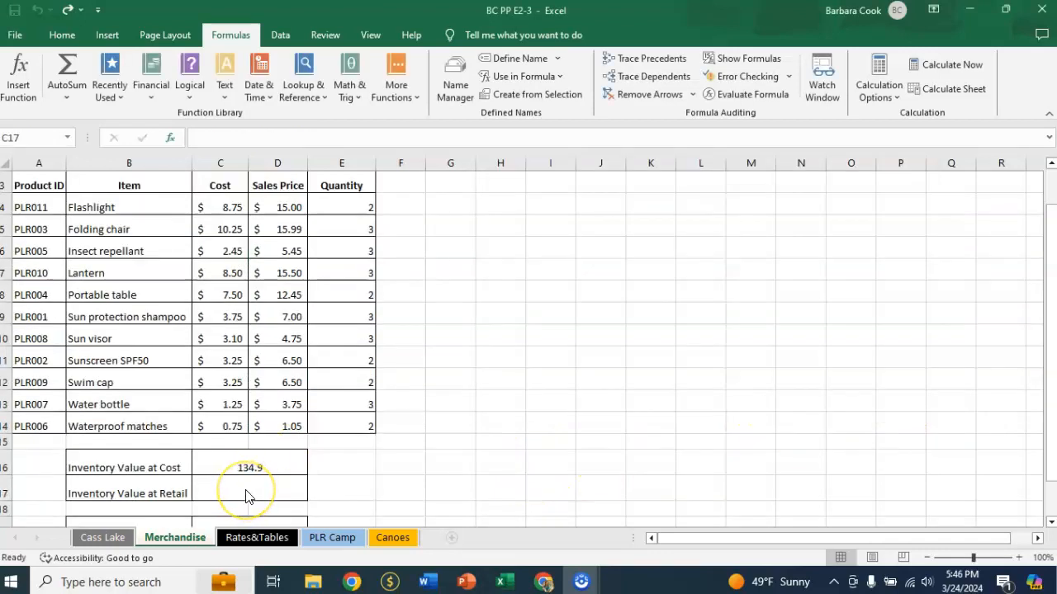
{"action": "left_click", "coordinate": [245, 489]}
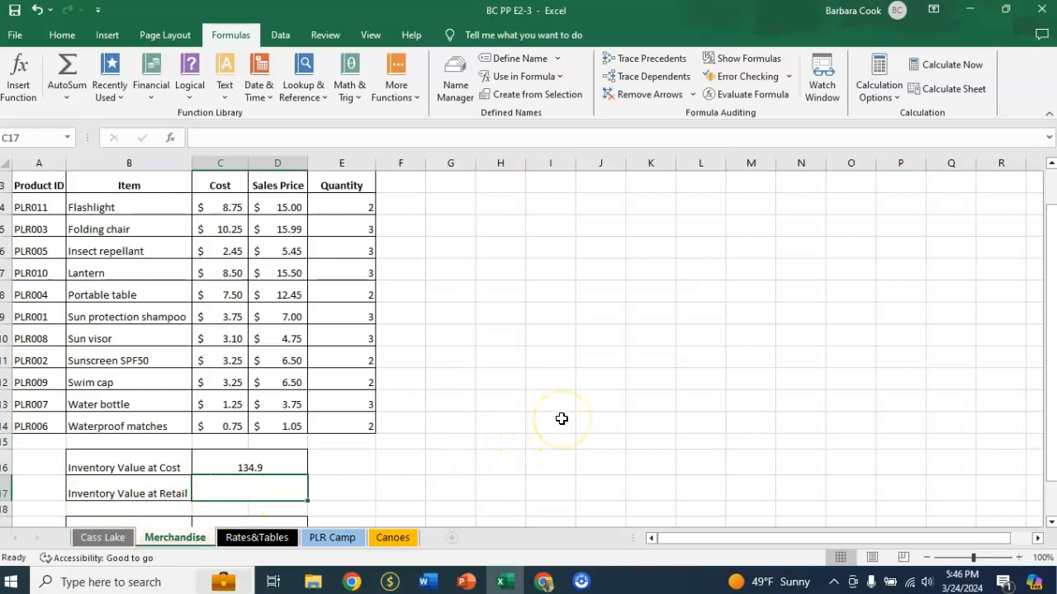
{"action": "type", "text": "=sump"}
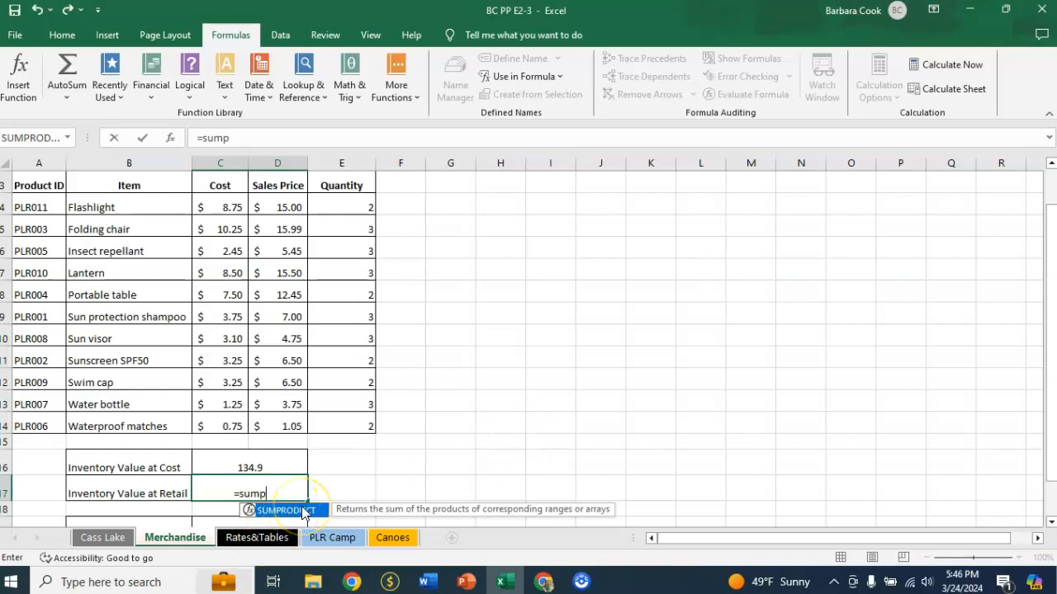
{"action": "double_click", "coordinate": [303, 512]}
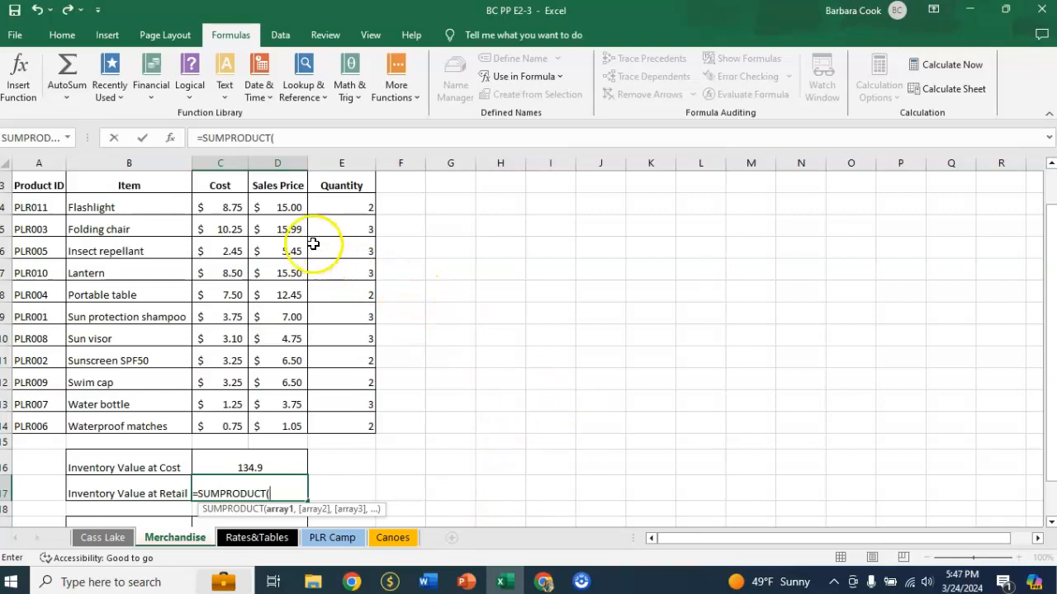
{"action": "left_click_drag", "start_coordinate": [269, 207], "coordinate": [277, 425]}
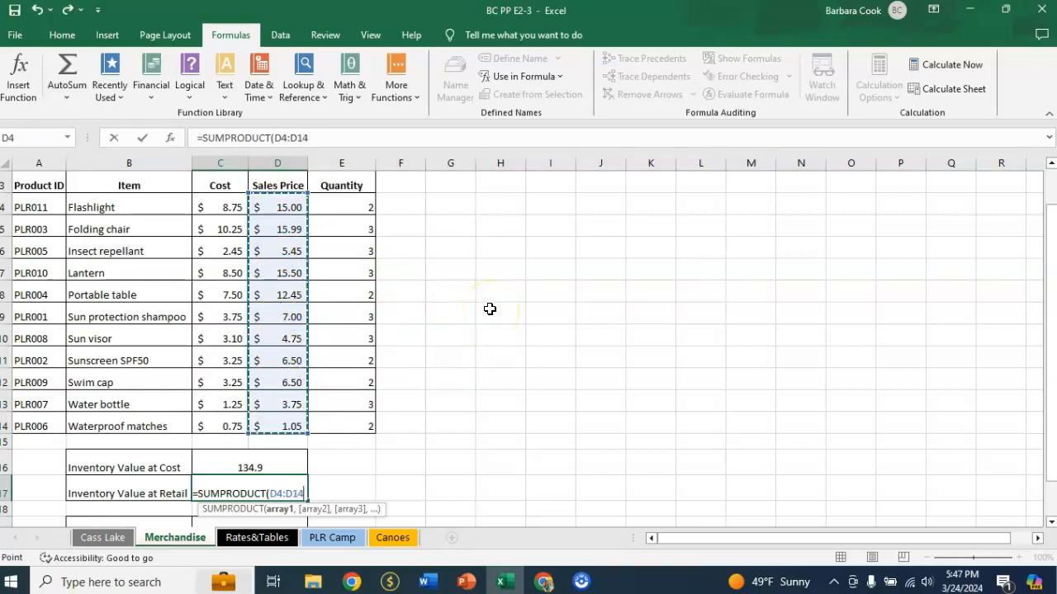
{"action": "type", "text": ","}
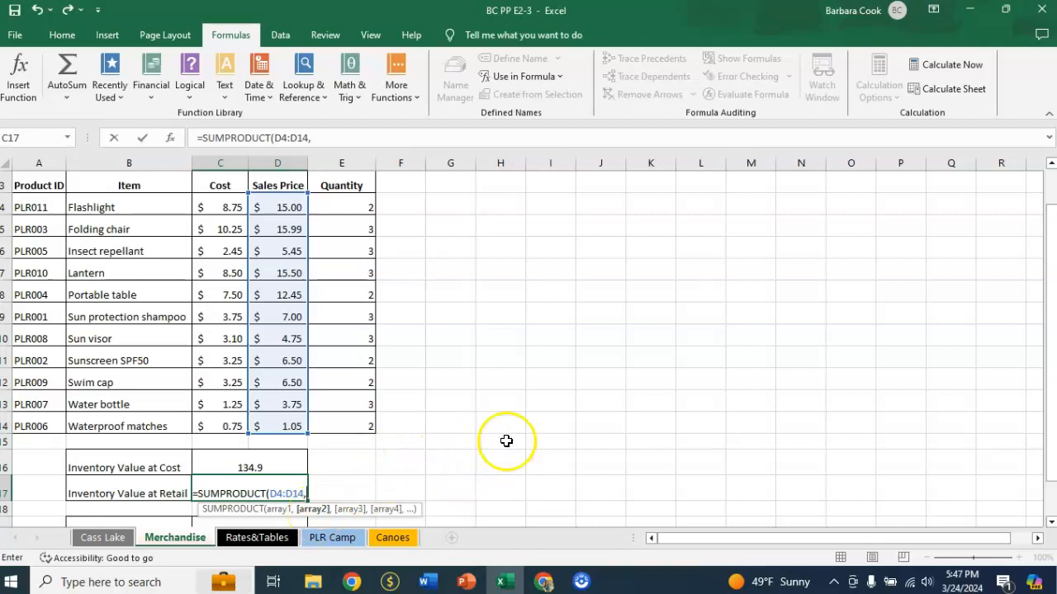
{"action": "left_click_drag", "start_coordinate": [345, 207], "coordinate": [346, 426]}
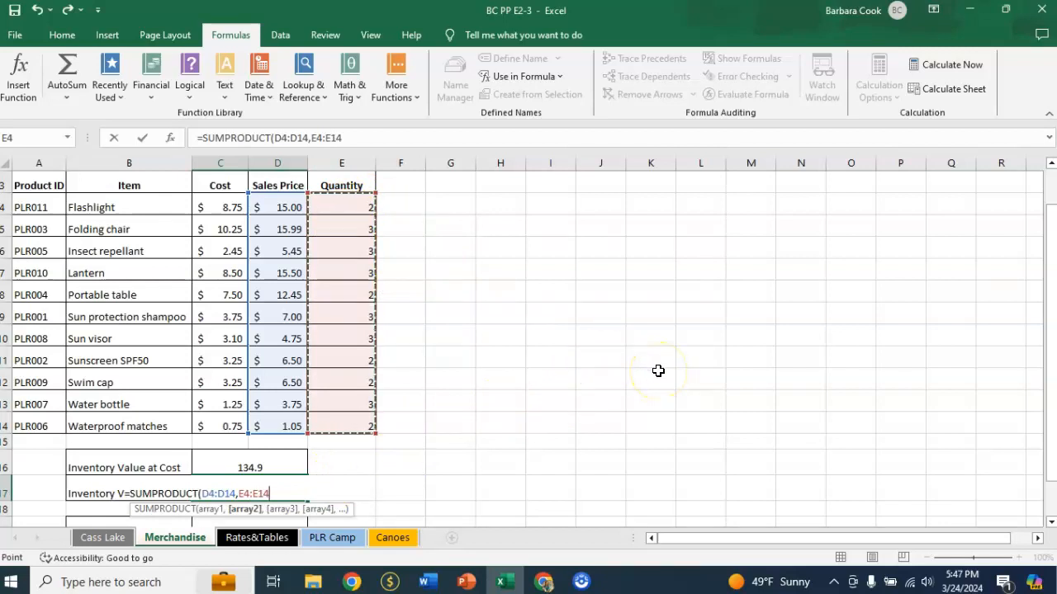
{"action": "key", "text": "Return"}
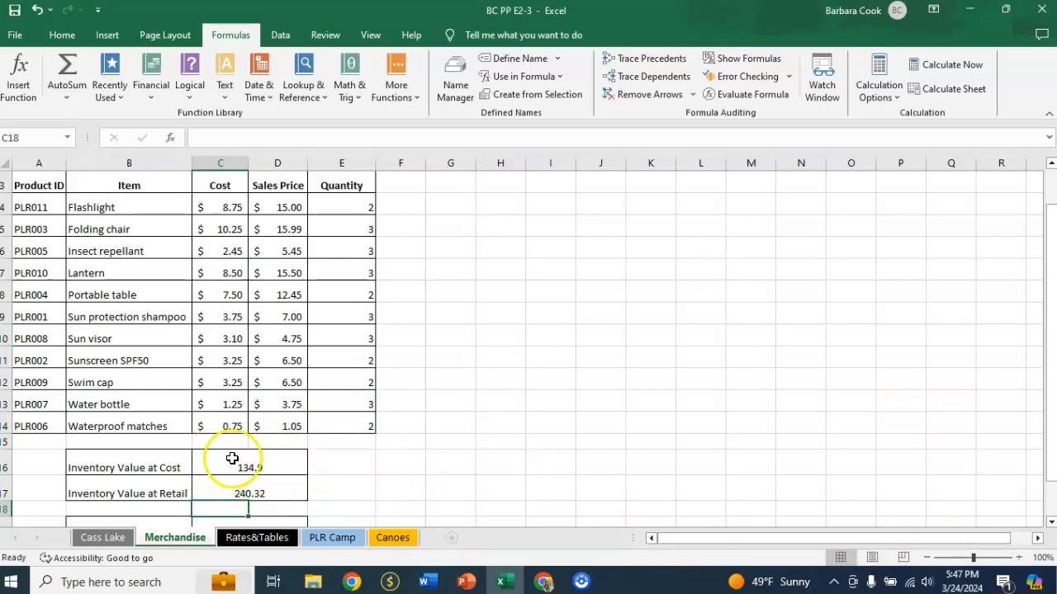
Apply the Accounting number format to the inventory values in C16:C17
{"action": "left_click_drag", "start_coordinate": [253, 469], "coordinate": [277, 488]}
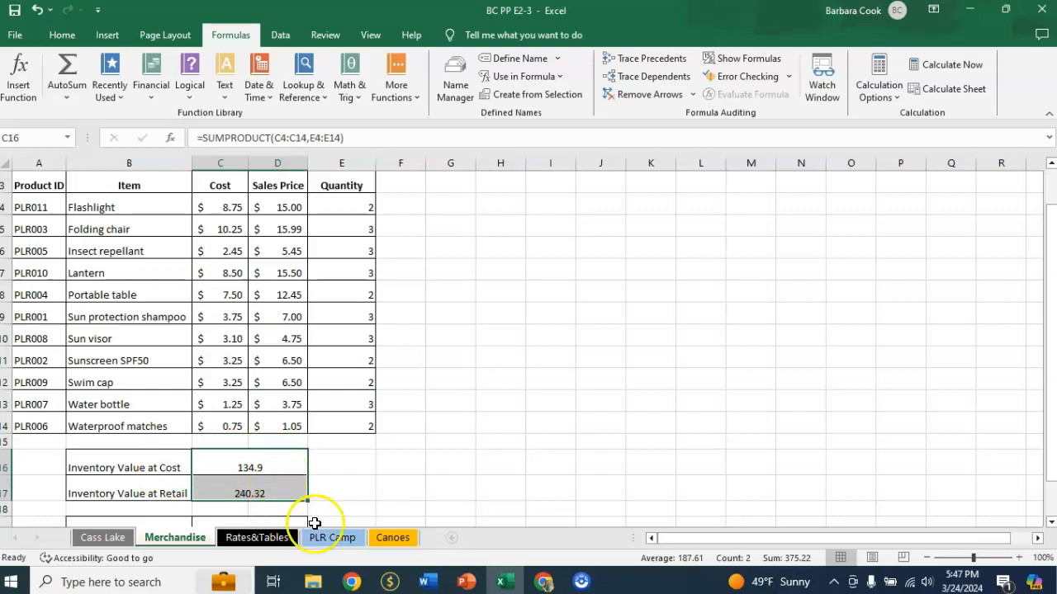
{"action": "left_click", "coordinate": [63, 36]}
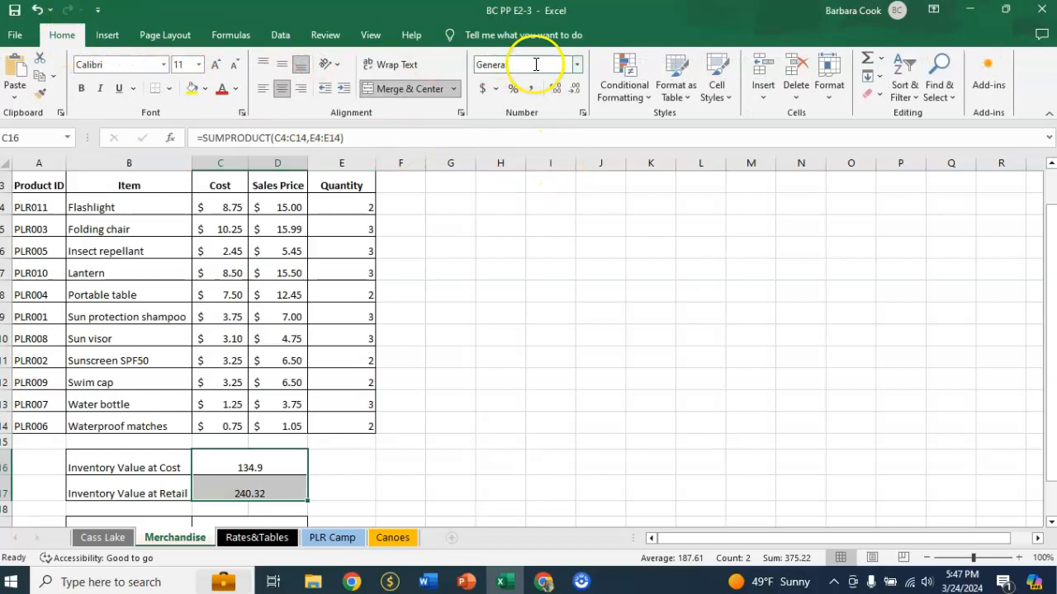
{"action": "left_click", "coordinate": [483, 91]}
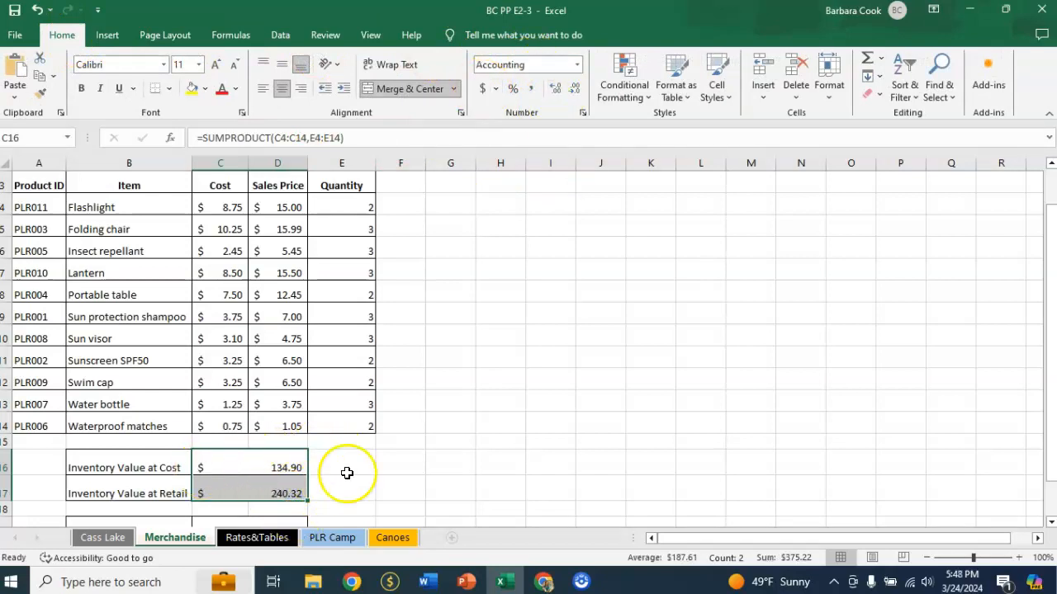
Insert a ROUND function in the Rounded Value at Cost cell C19
{"action": "scroll", "coordinate": [487, 428], "scroll_direction": "down", "scroll_amount": 3}
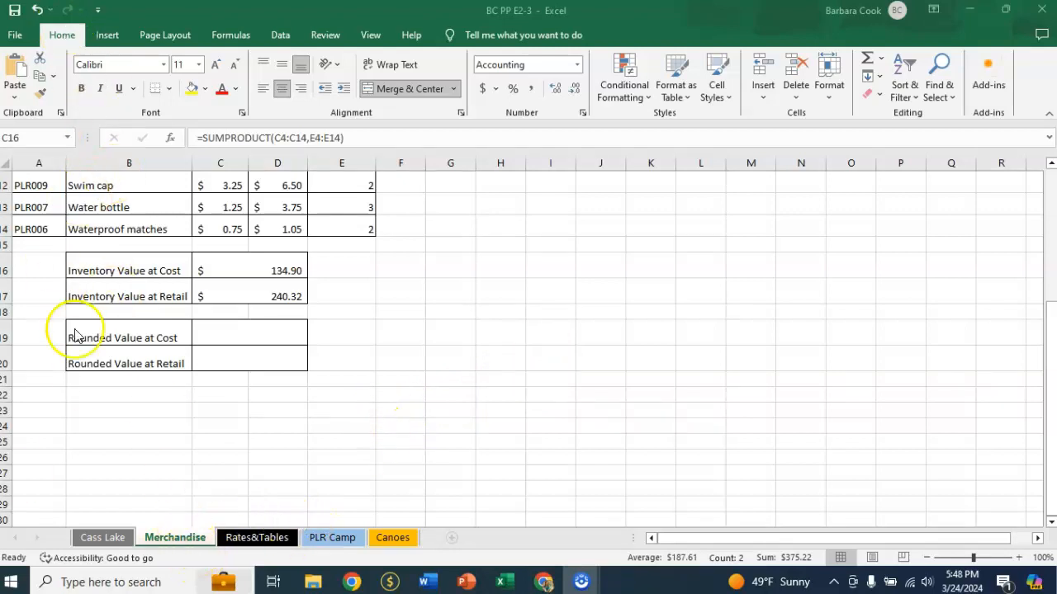
{"action": "left_click", "coordinate": [223, 339]}
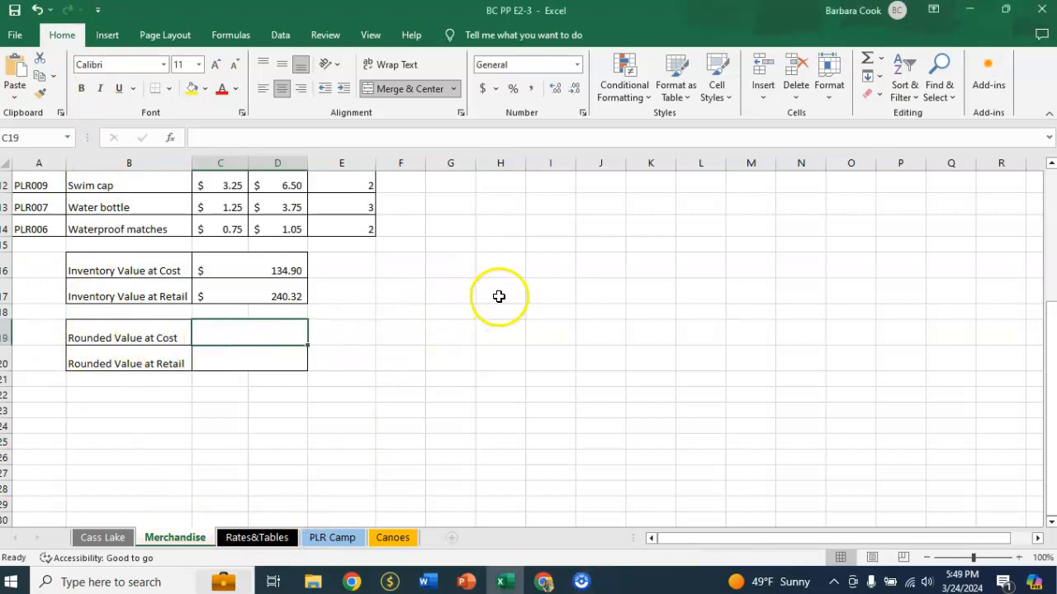
{"action": "left_click", "coordinate": [235, 37]}
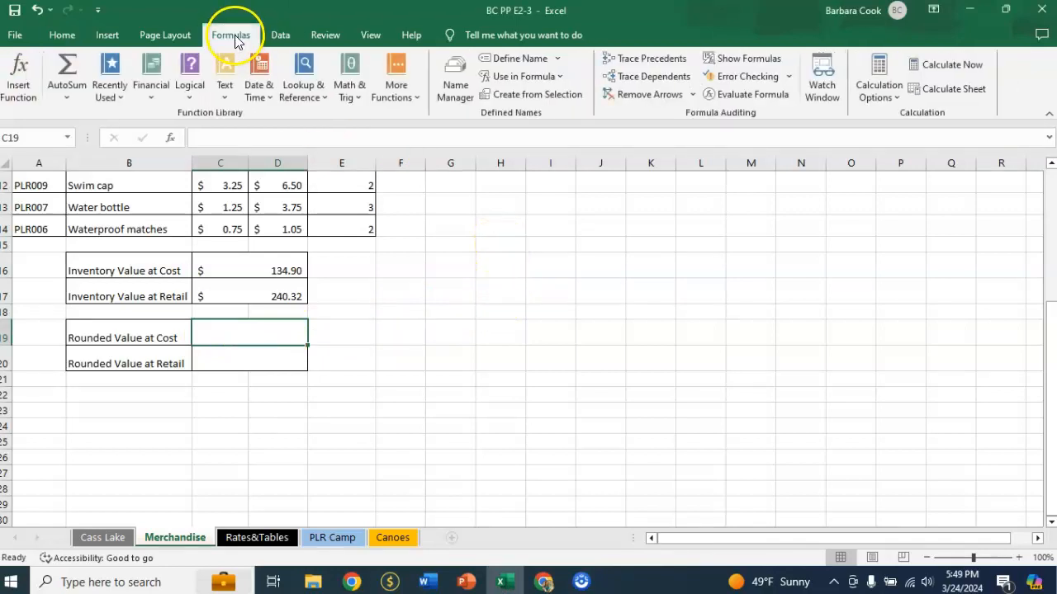
{"action": "left_click", "coordinate": [360, 98]}
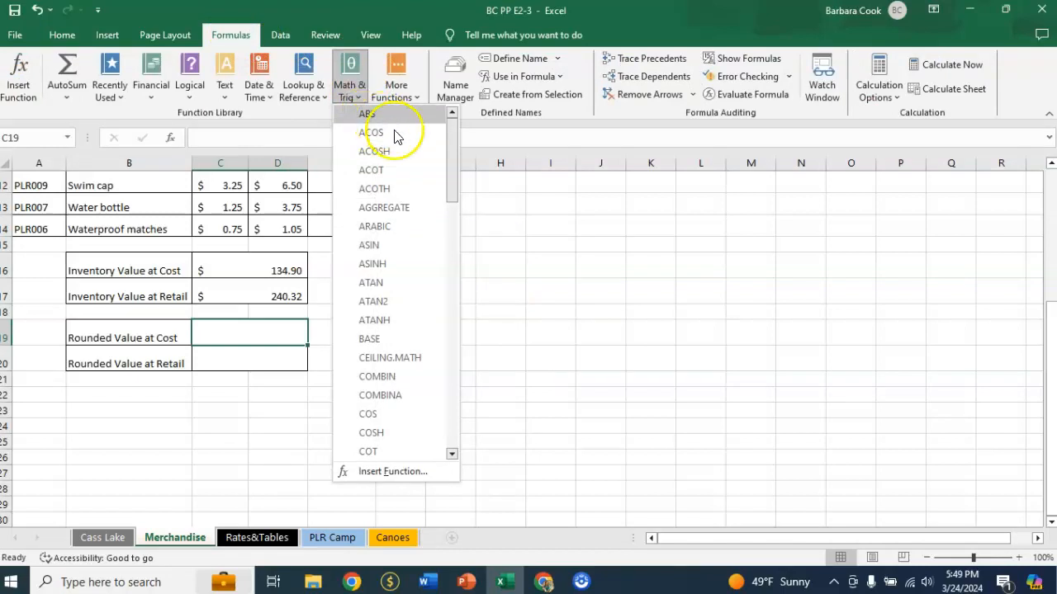
{"action": "left_click_drag", "start_coordinate": [455, 181], "coordinate": [451, 347]}
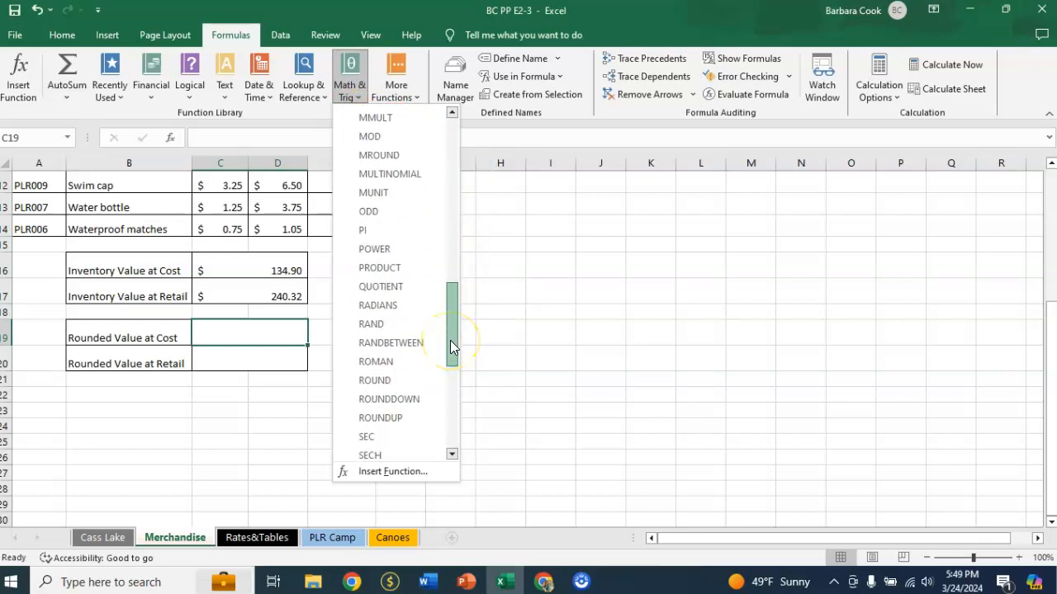
{"action": "left_click", "coordinate": [387, 380]}
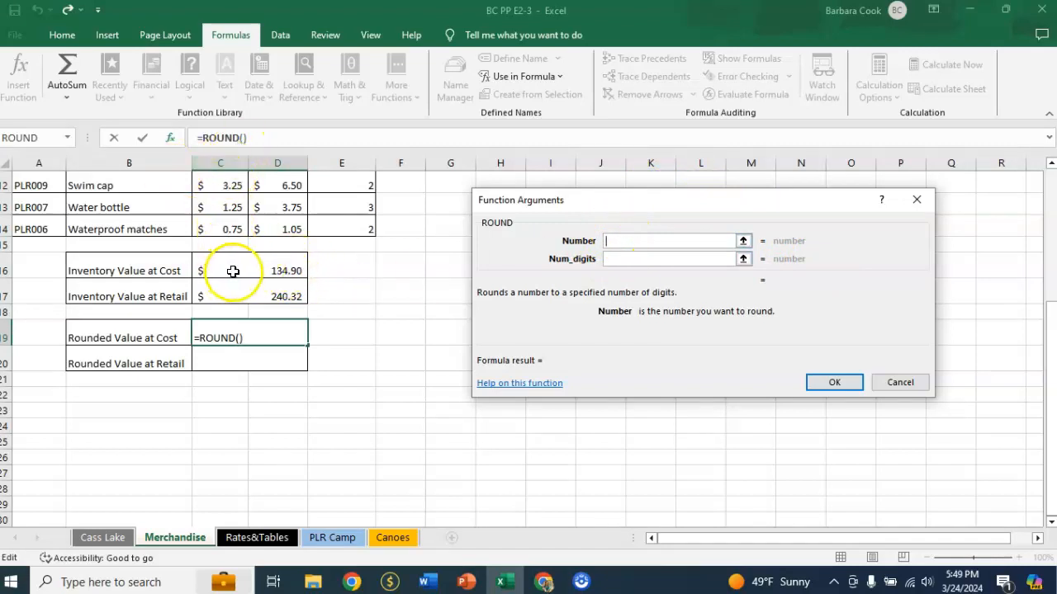
Complete the ROUND function with number C16 and 0 digits, and copy the formula down to Rounded Value at Retail cell C20
{"action": "left_click", "coordinate": [232, 270]}
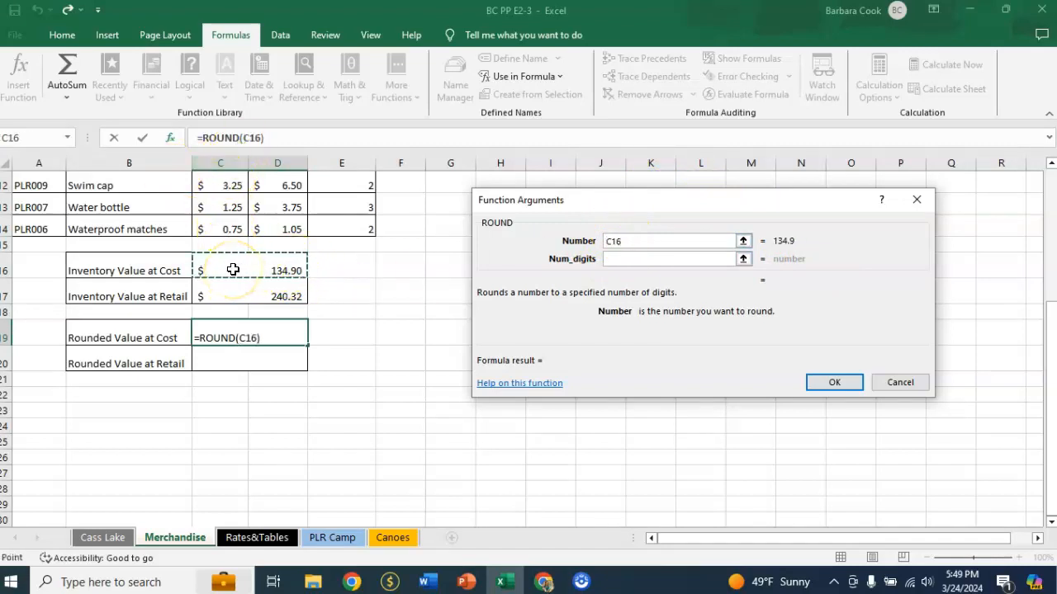
{"action": "left_click", "coordinate": [615, 258]}
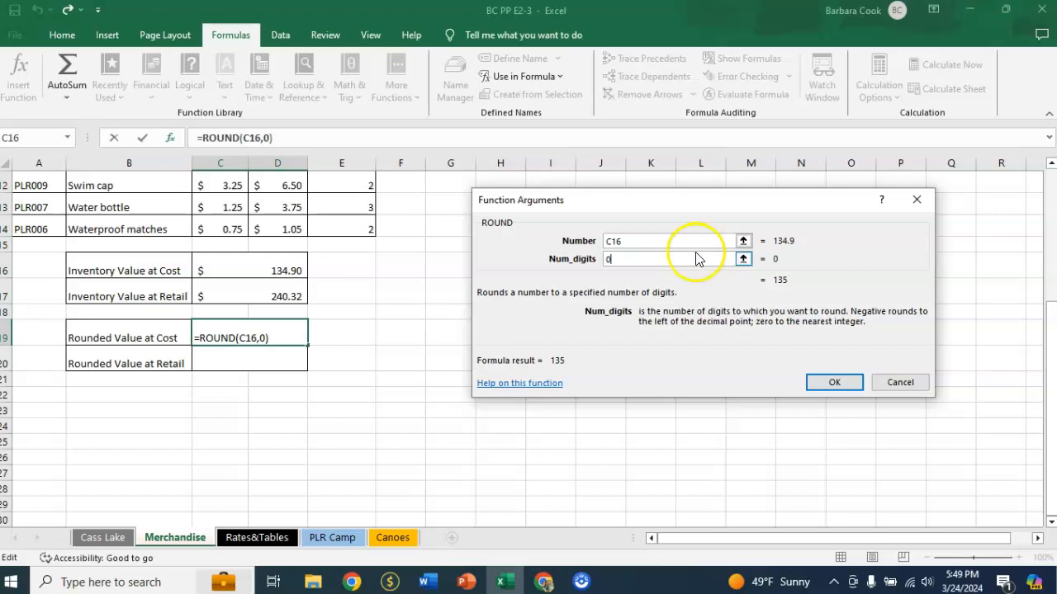
{"action": "left_click", "coordinate": [835, 384]}
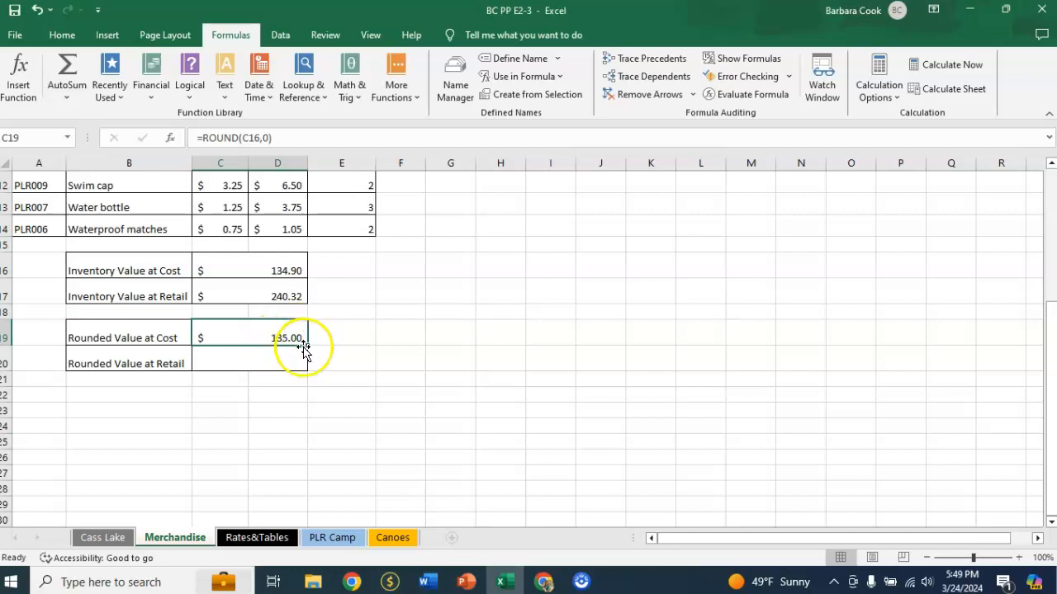
{"action": "left_click_drag", "start_coordinate": [307, 344], "coordinate": [306, 367]}
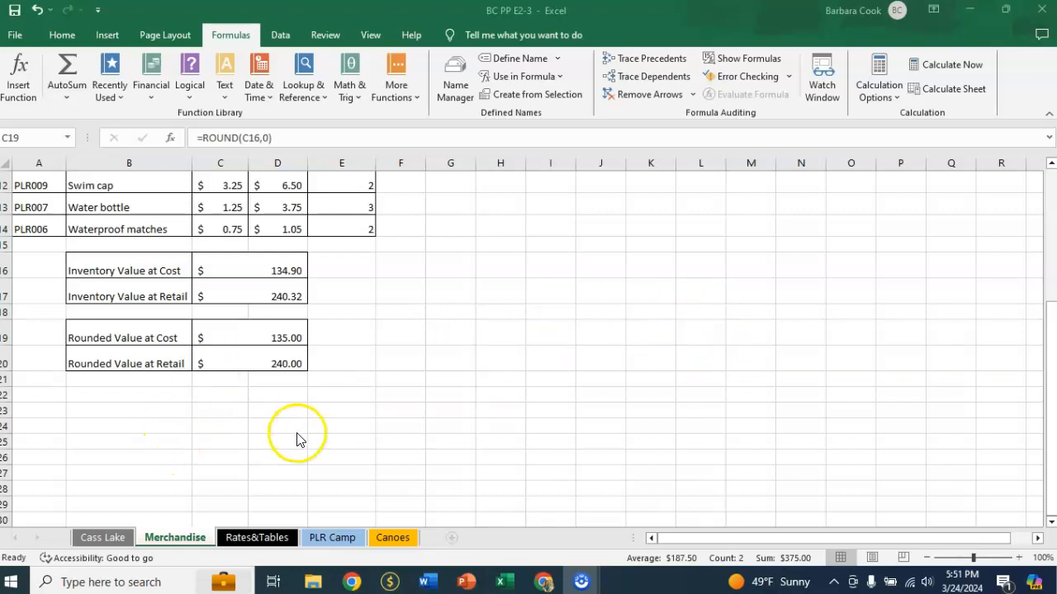
Insert a PMT function in the Payment cell B7 for 6 Canoes on the Canoes sheet
{"action": "left_click", "coordinate": [391, 539]}
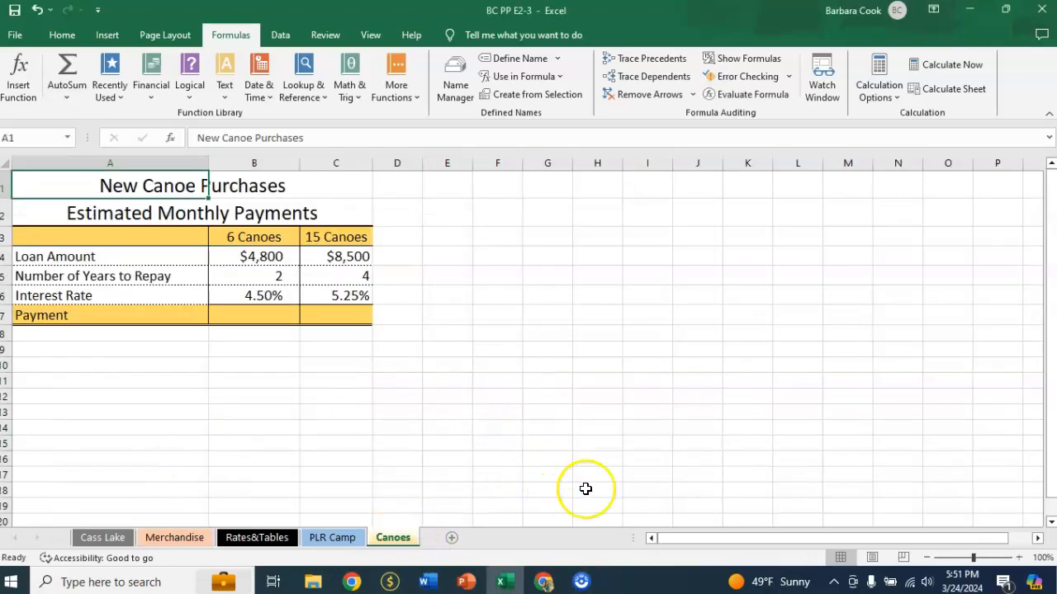
{"action": "left_click", "coordinate": [249, 316]}
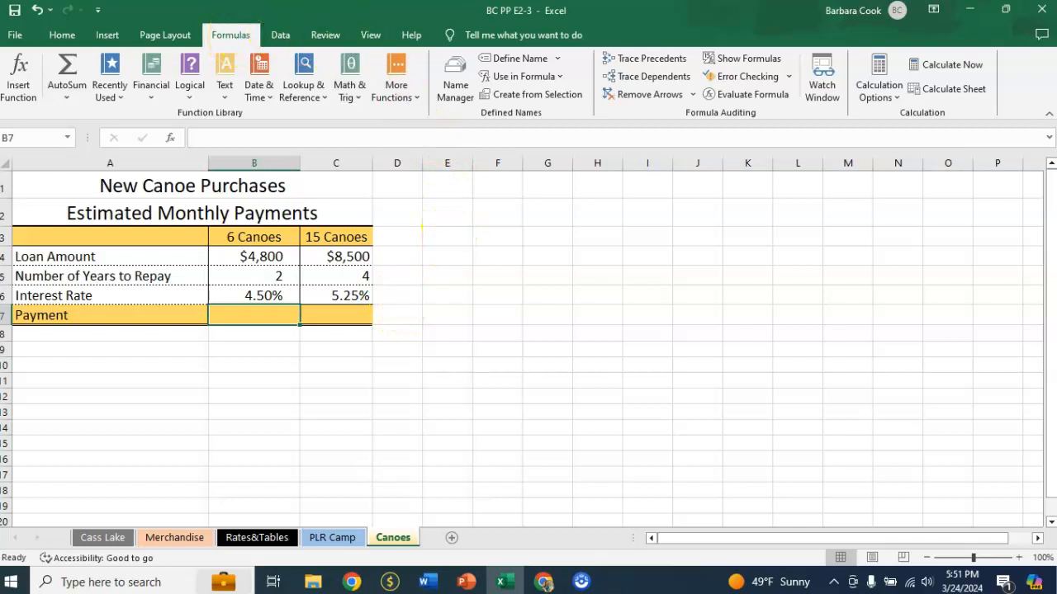
{"action": "left_click", "coordinate": [152, 95]}
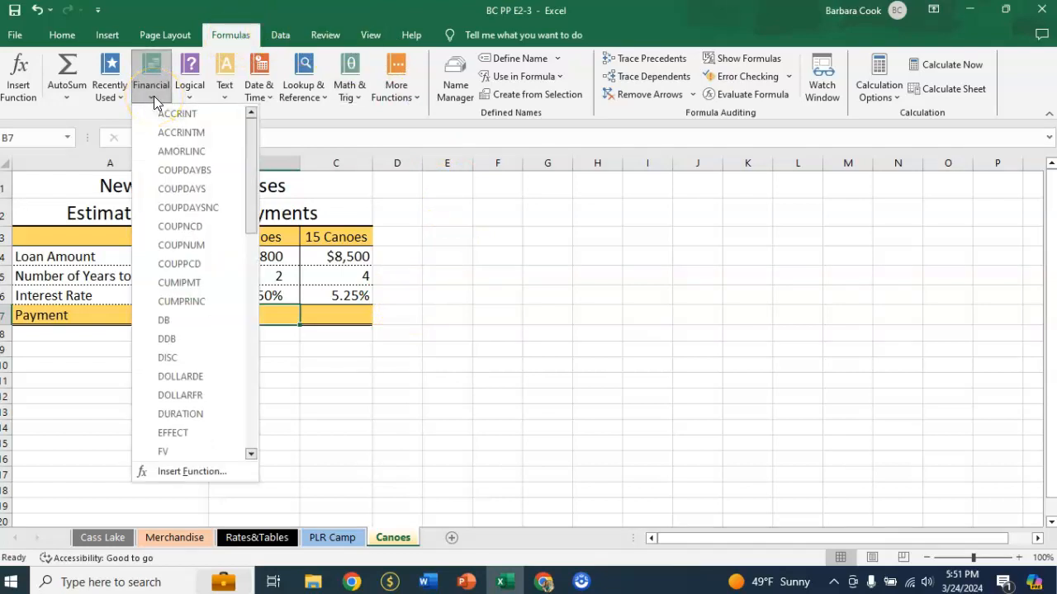
{"action": "scroll", "coordinate": [204, 175], "scroll_direction": "down", "scroll_amount": 8}
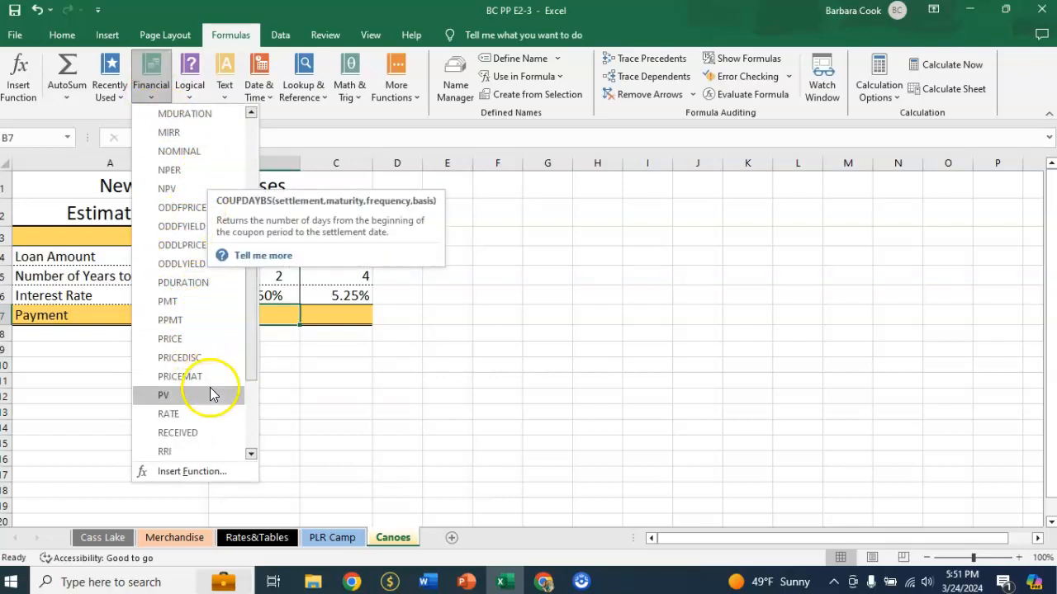
{"action": "left_click", "coordinate": [168, 302]}
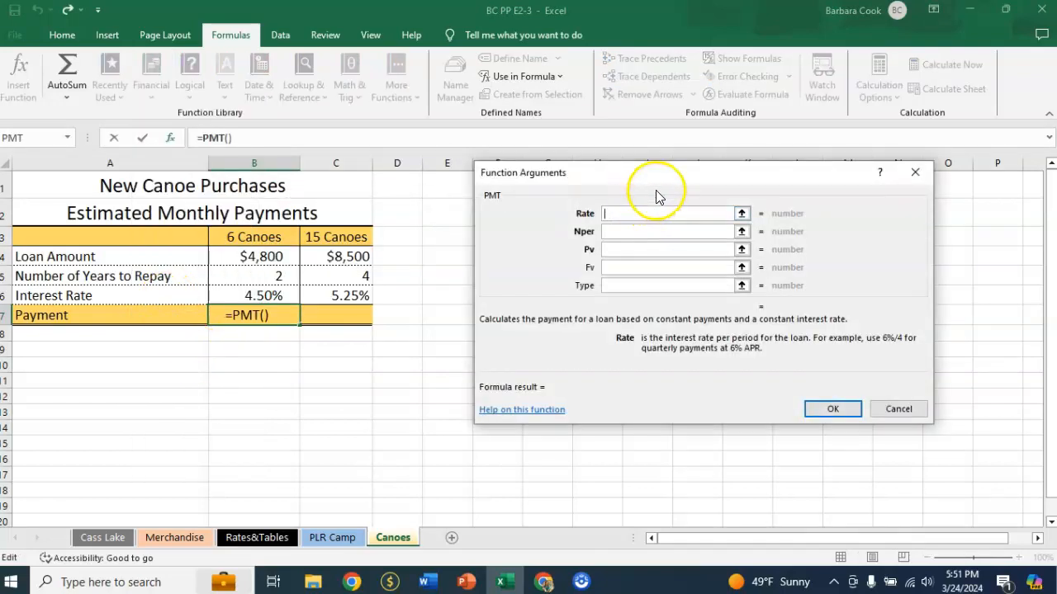
Set the PMT function's rate to B6/12 and its number of periods to B5*12
{"action": "left_click", "coordinate": [258, 295]}
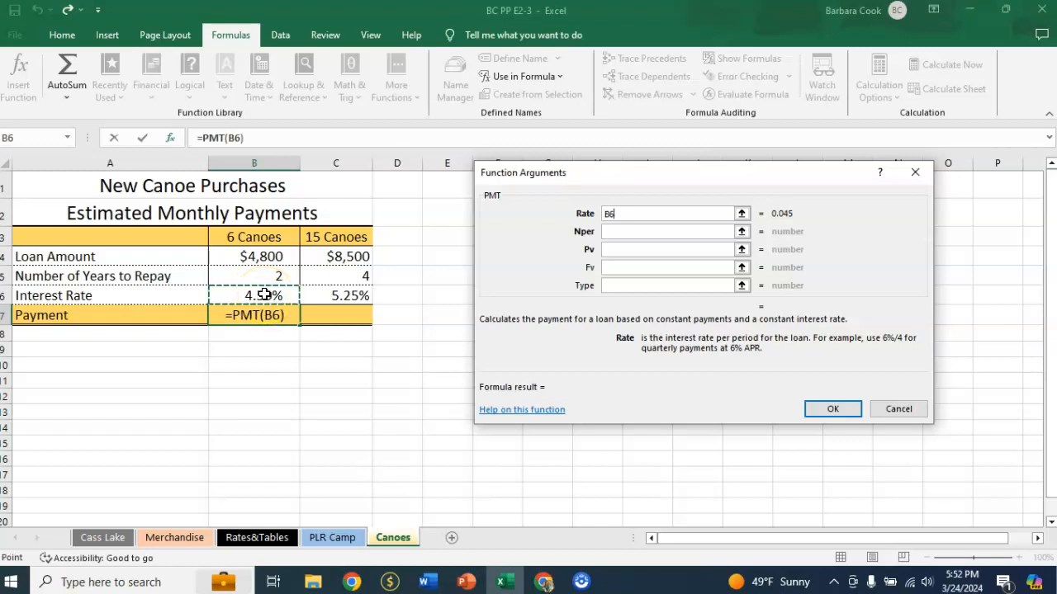
{"action": "type", "text": "/12"}
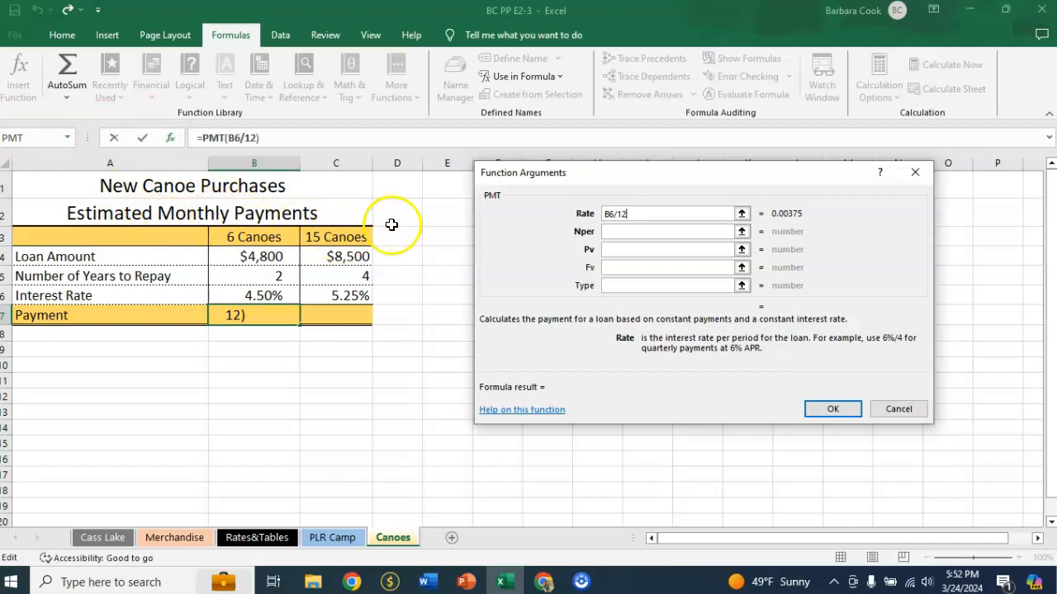
{"action": "left_click", "coordinate": [635, 231]}
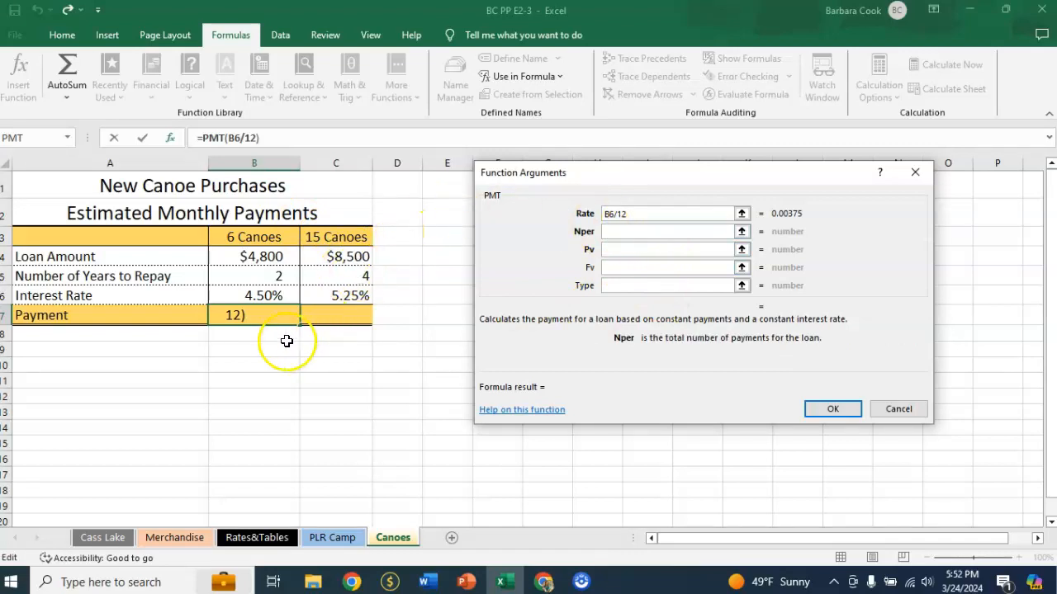
{"action": "left_click", "coordinate": [245, 277]}
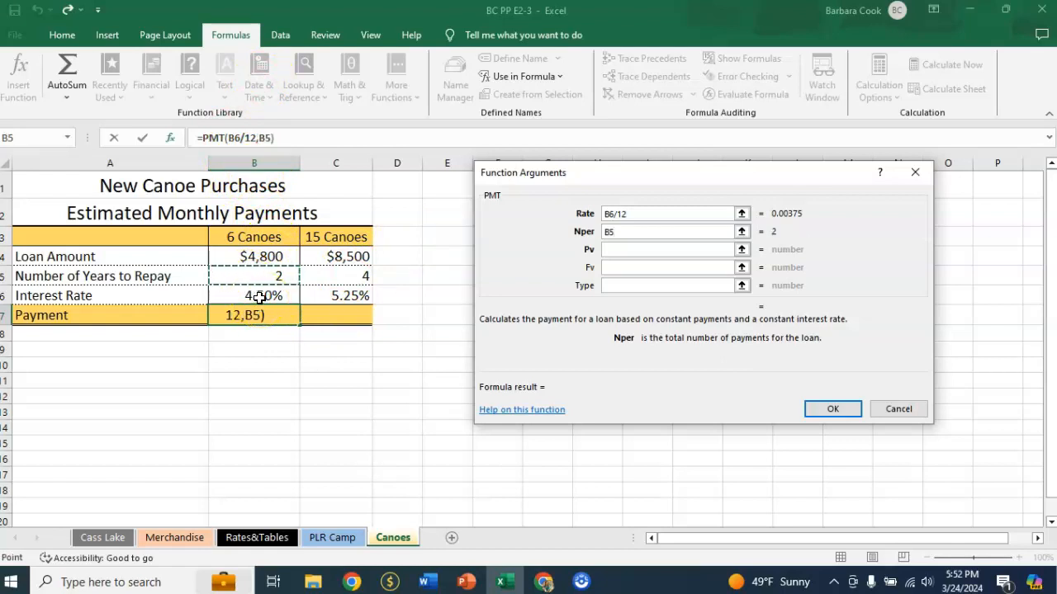
{"action": "type", "text": "*"}
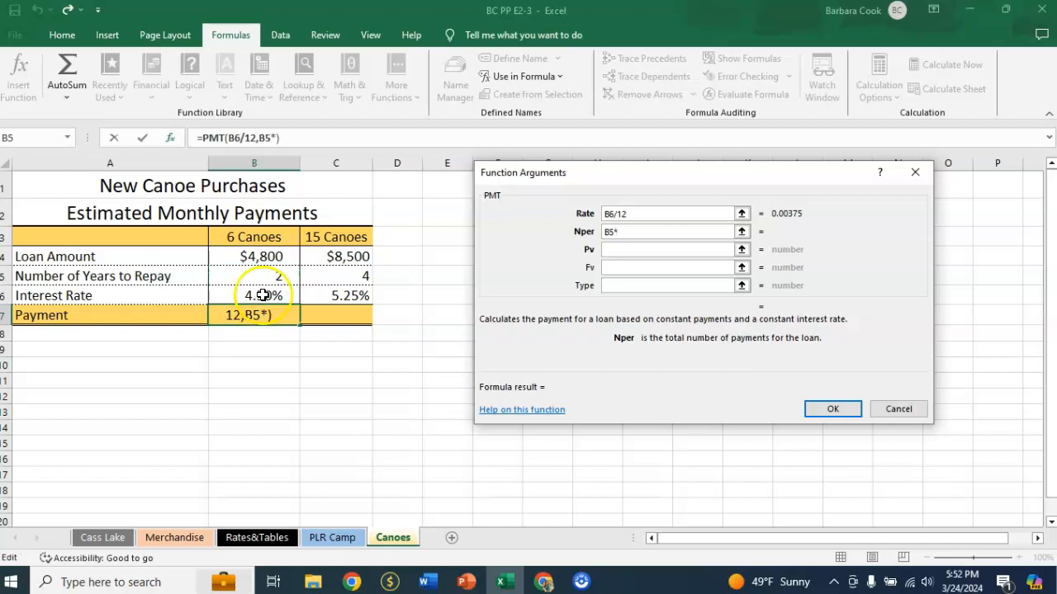
{"action": "type", "text": "12"}
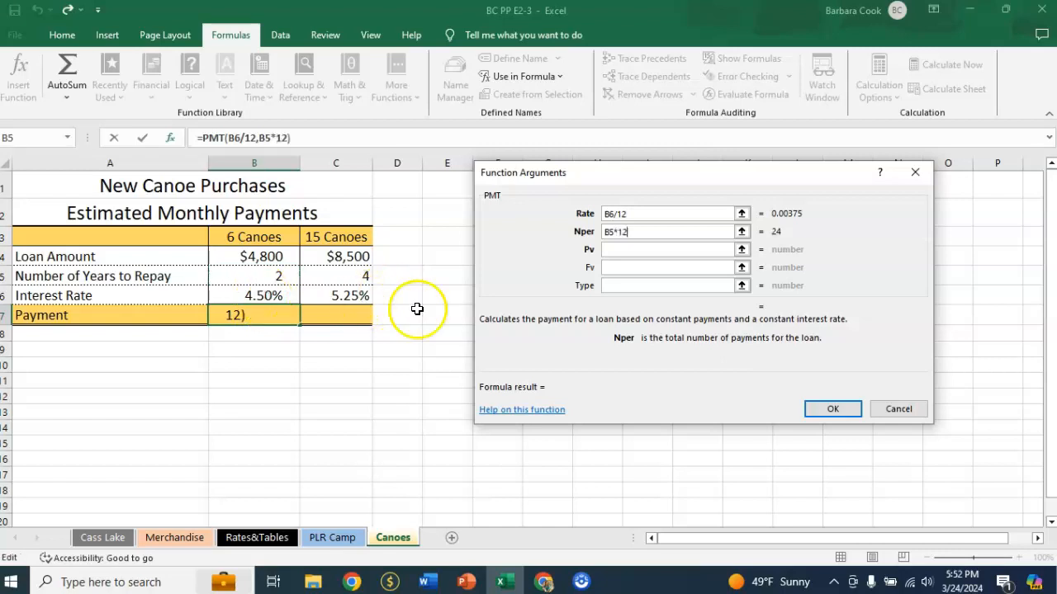
Complete the PMT function with present value B4, no future value and type 1
{"action": "left_click", "coordinate": [620, 249]}
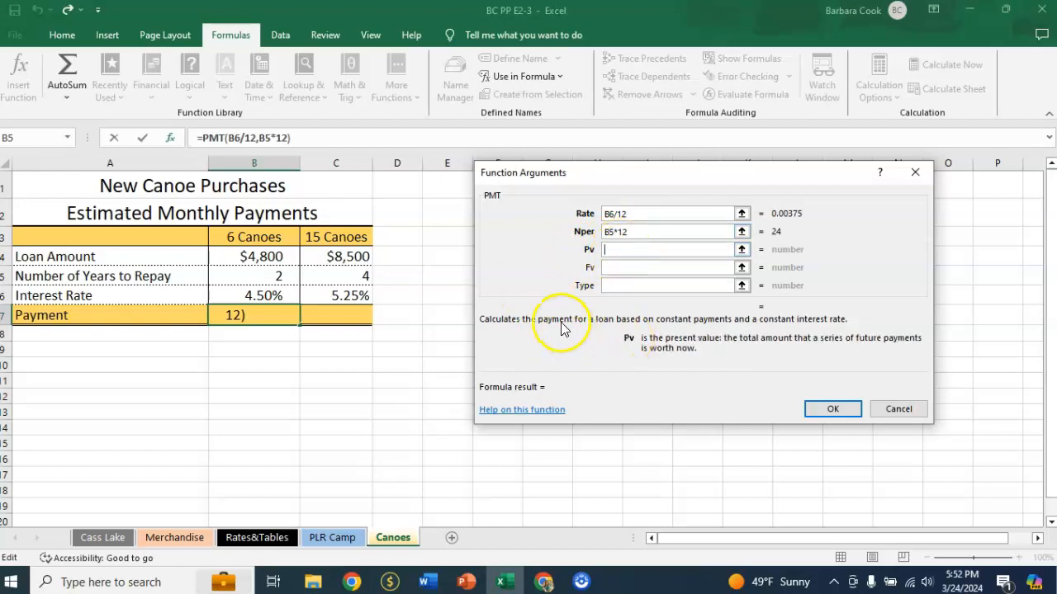
{"action": "left_click", "coordinate": [234, 254]}
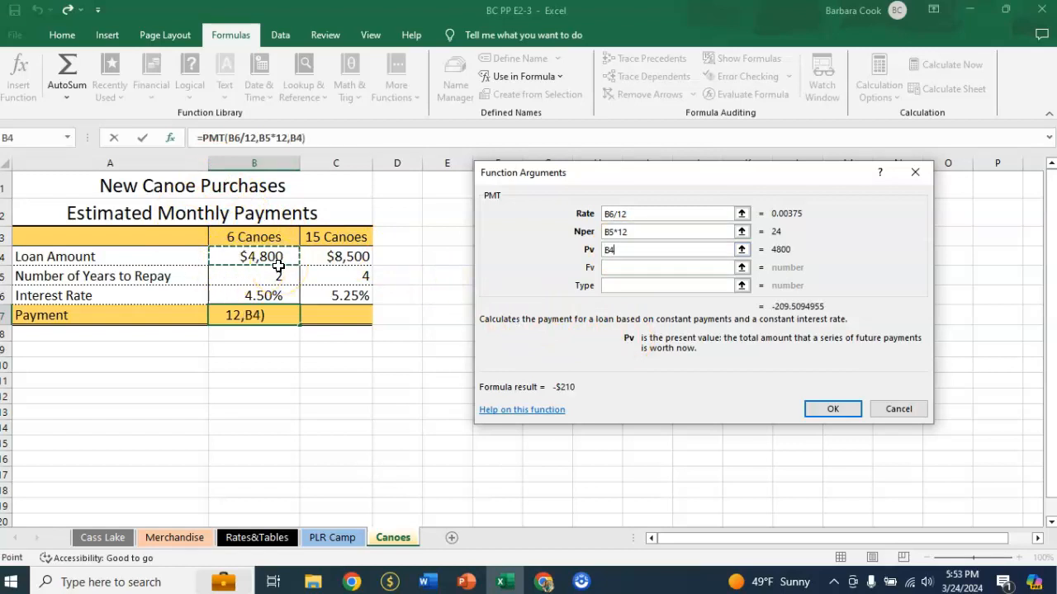
{"action": "left_click", "coordinate": [627, 269]}
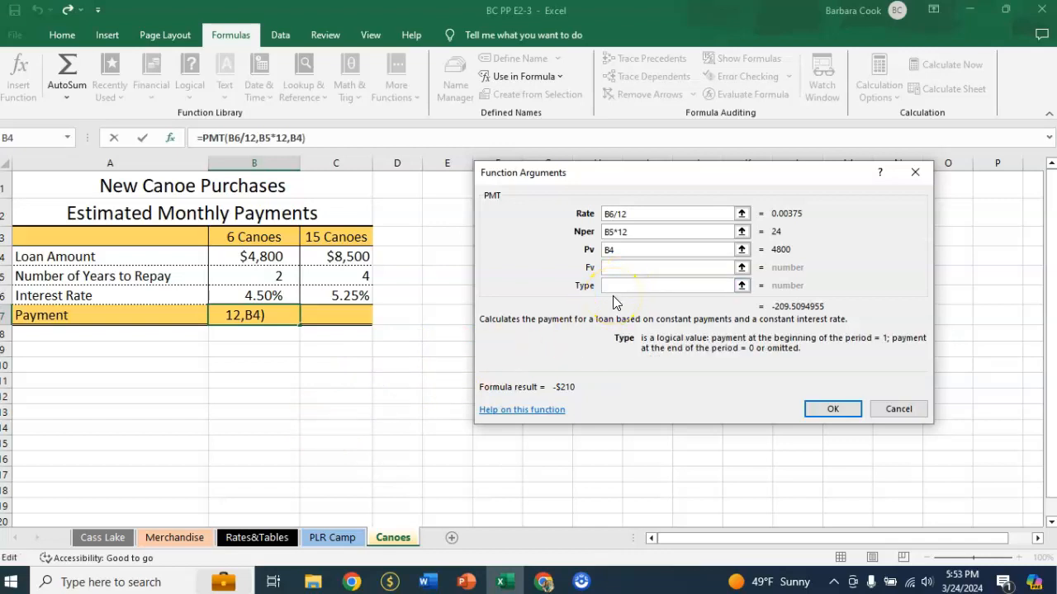
{"action": "type", "text": "1"}
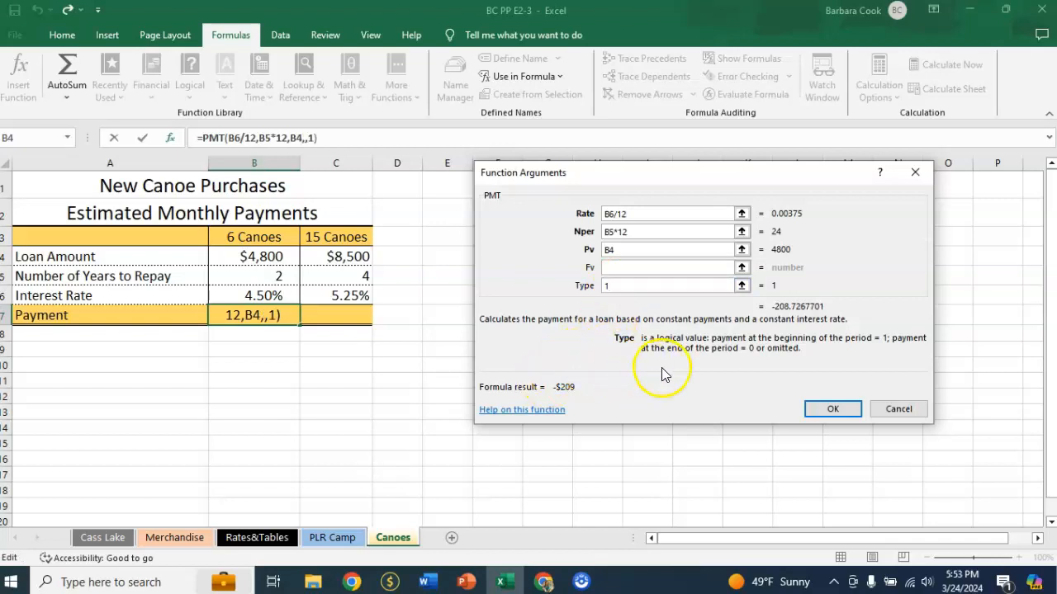
{"action": "left_click", "coordinate": [833, 411]}
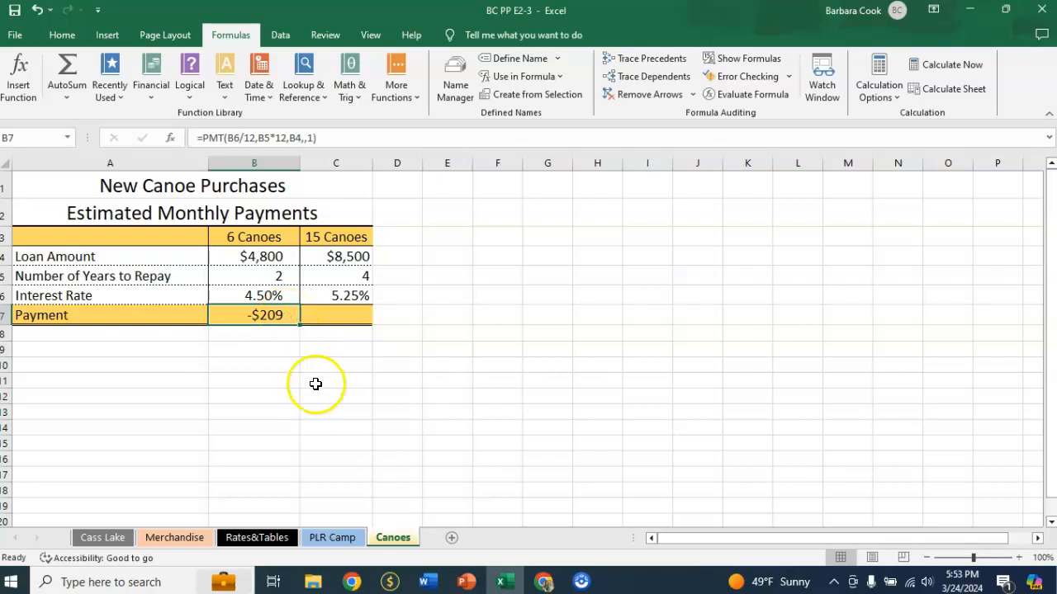
Start a PMT formula in the 15 Canoes Payment cell C7 with C6/12 as the rate
{"action": "left_click", "coordinate": [342, 316]}
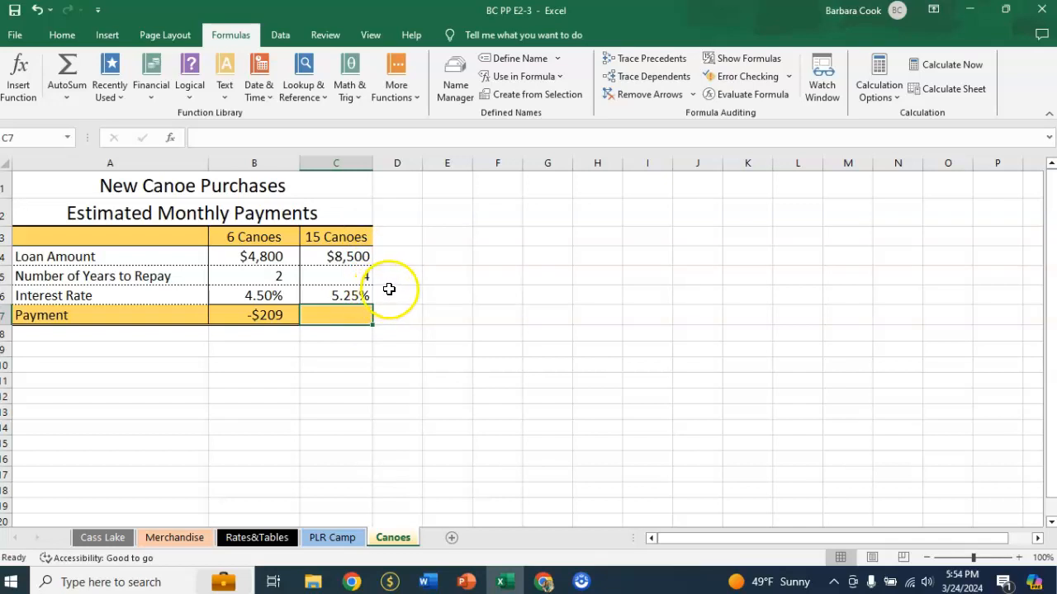
{"action": "type", "text": "="}
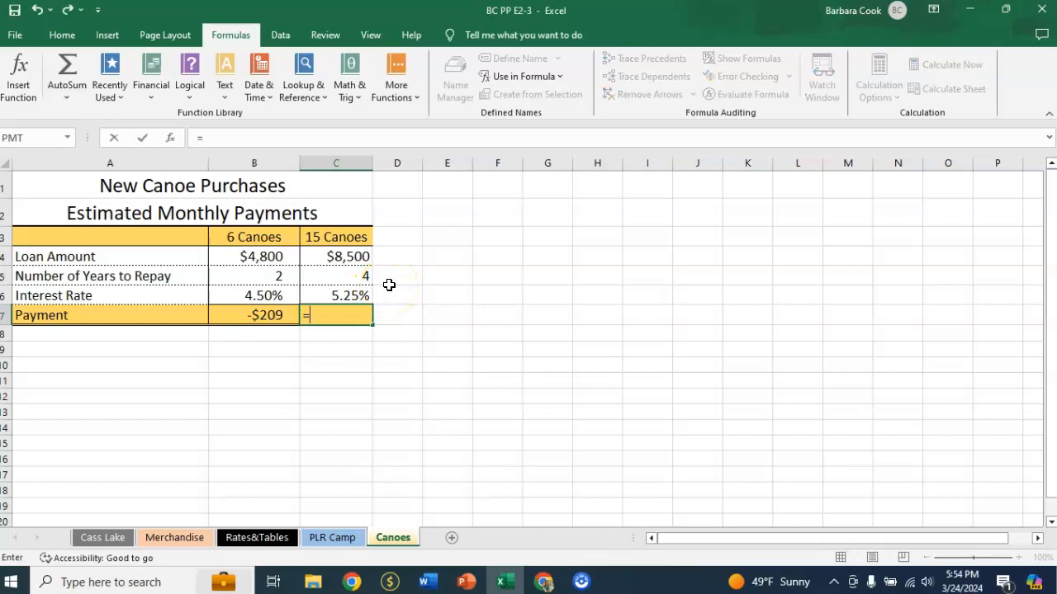
{"action": "type", "text": "pm"}
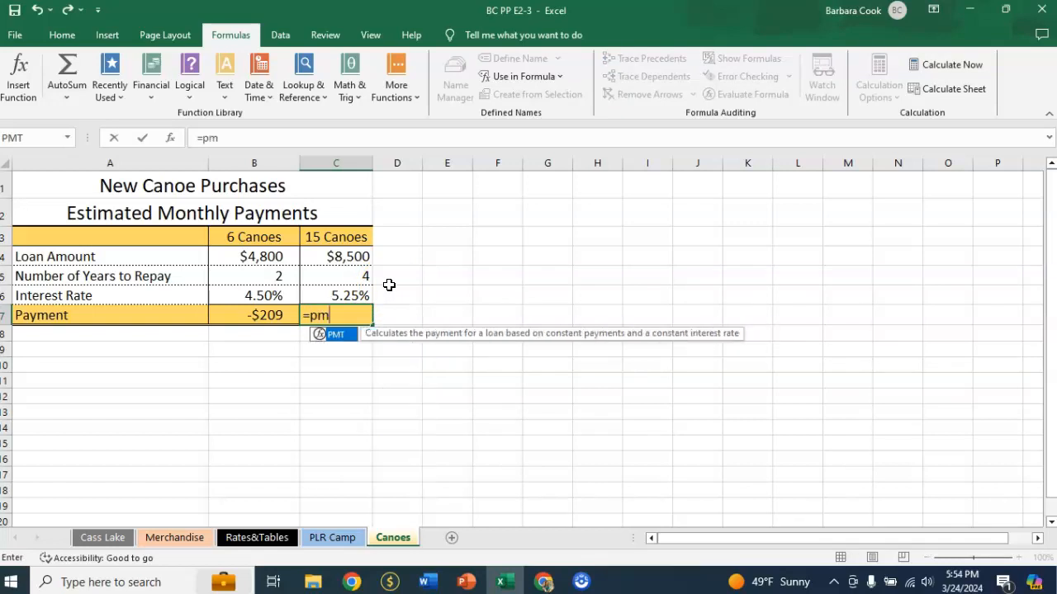
{"action": "key", "text": "Tab"}
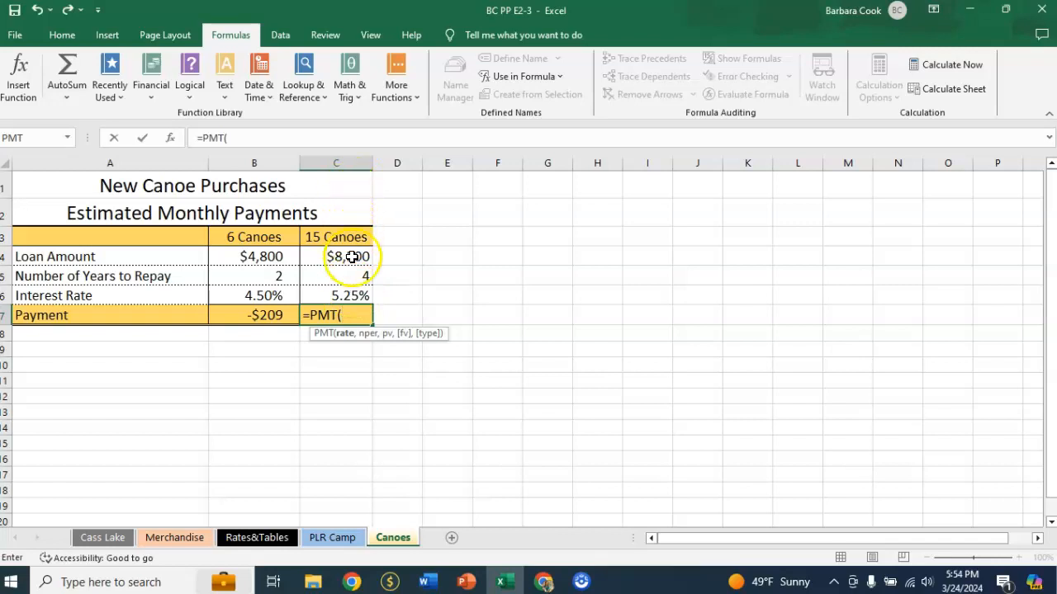
{"action": "left_click", "coordinate": [333, 297]}
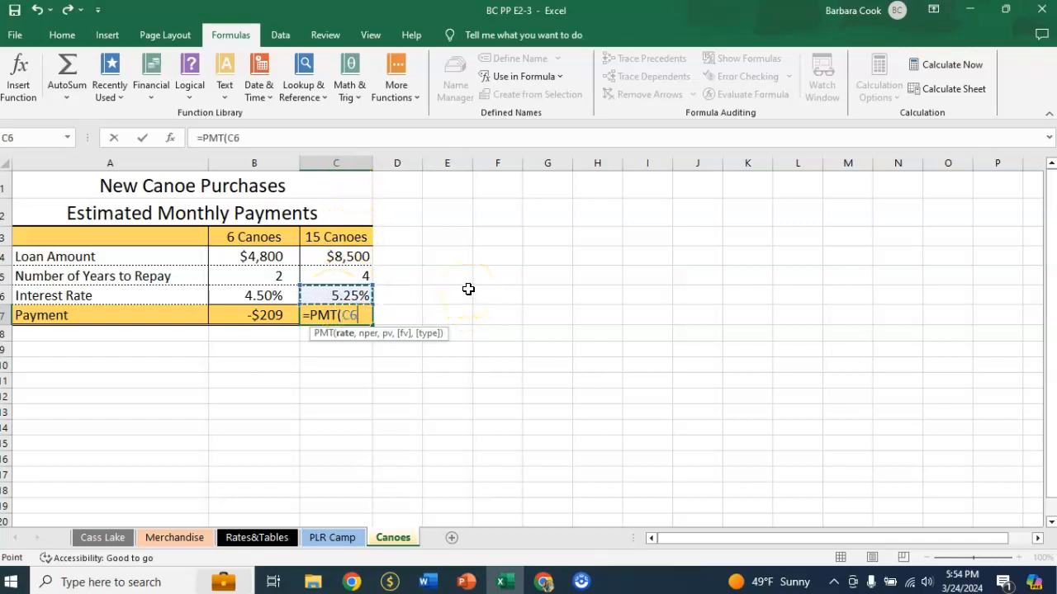
{"action": "type", "text": "/1"}
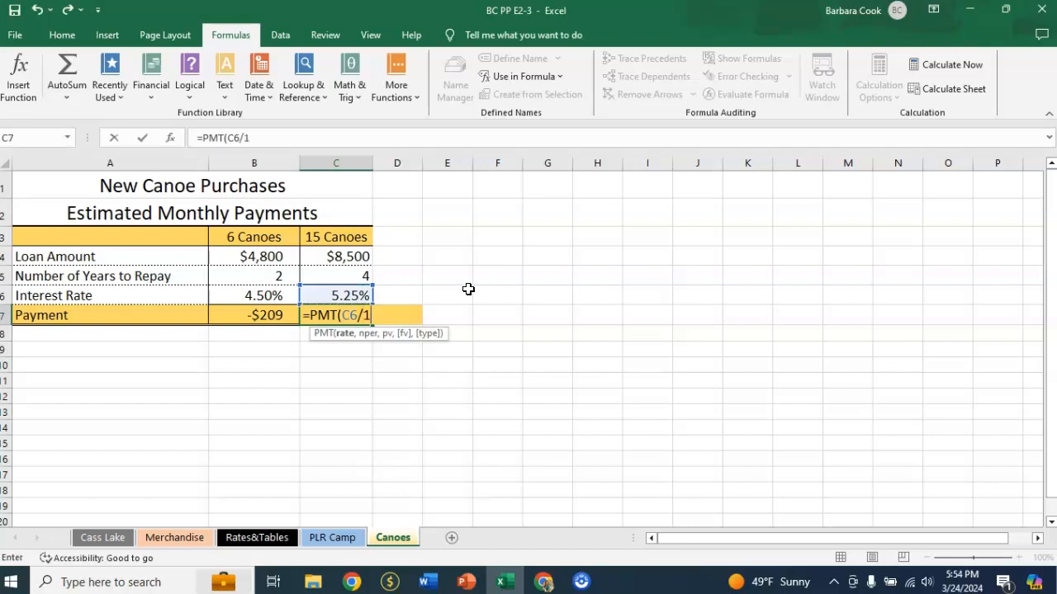
{"action": "type", "text": "2,"}
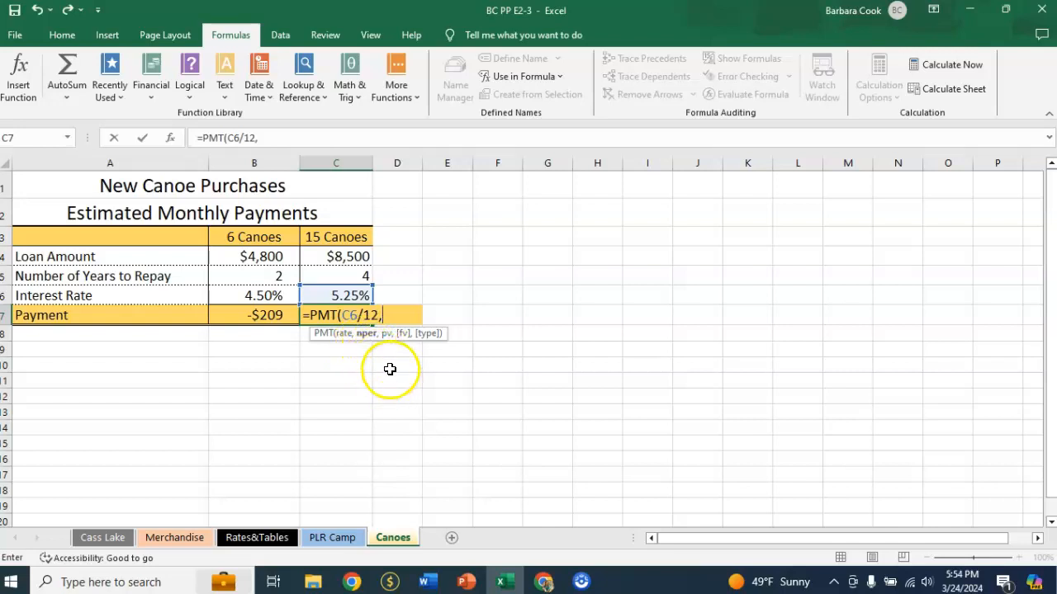
Complete the C7 PMT formula with periods C5*12, present value C4, no future value and type 1 for beginning of the period
{"action": "left_click", "coordinate": [346, 278]}
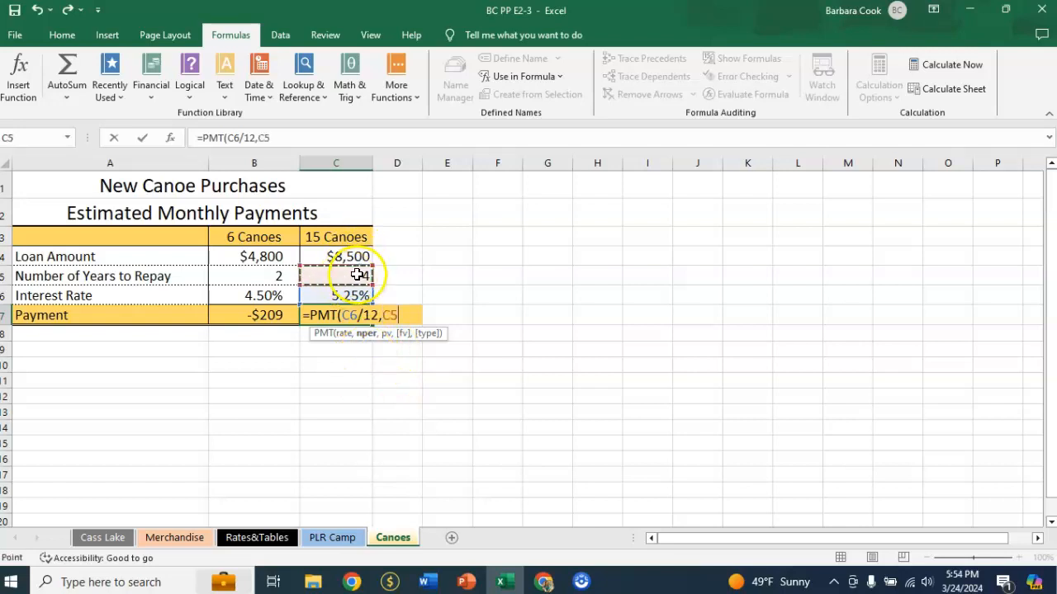
{"action": "type", "text": "*12"}
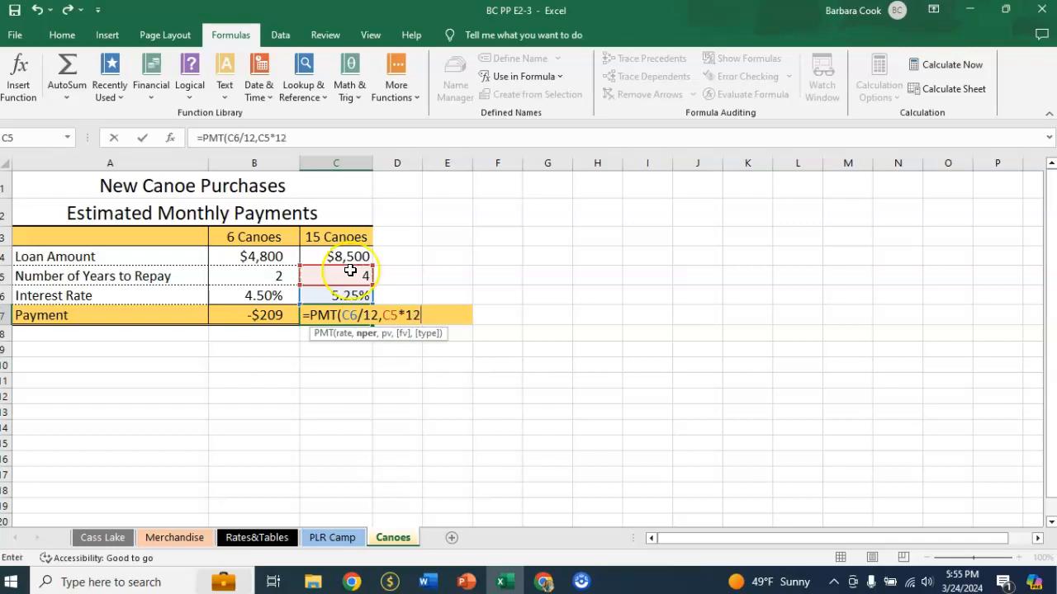
{"action": "type", "text": ","}
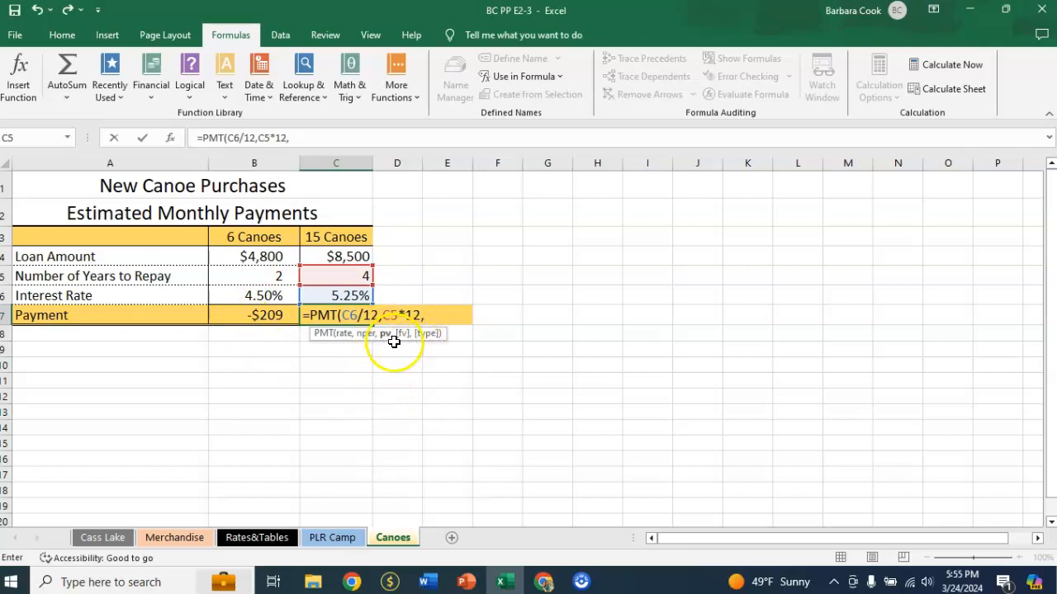
{"action": "left_click", "coordinate": [336, 257]}
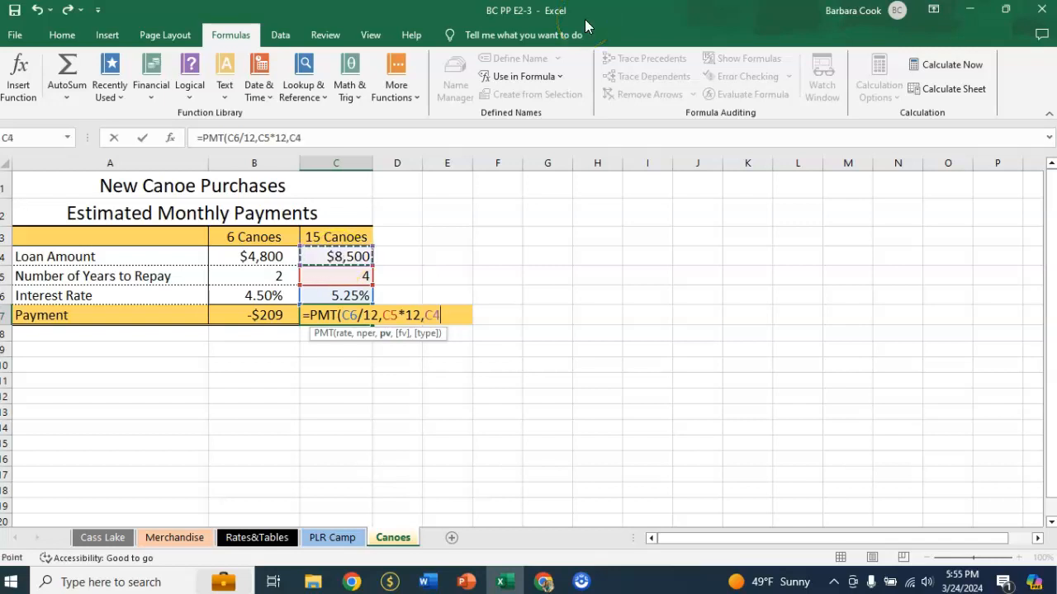
{"action": "type", "text": ","}
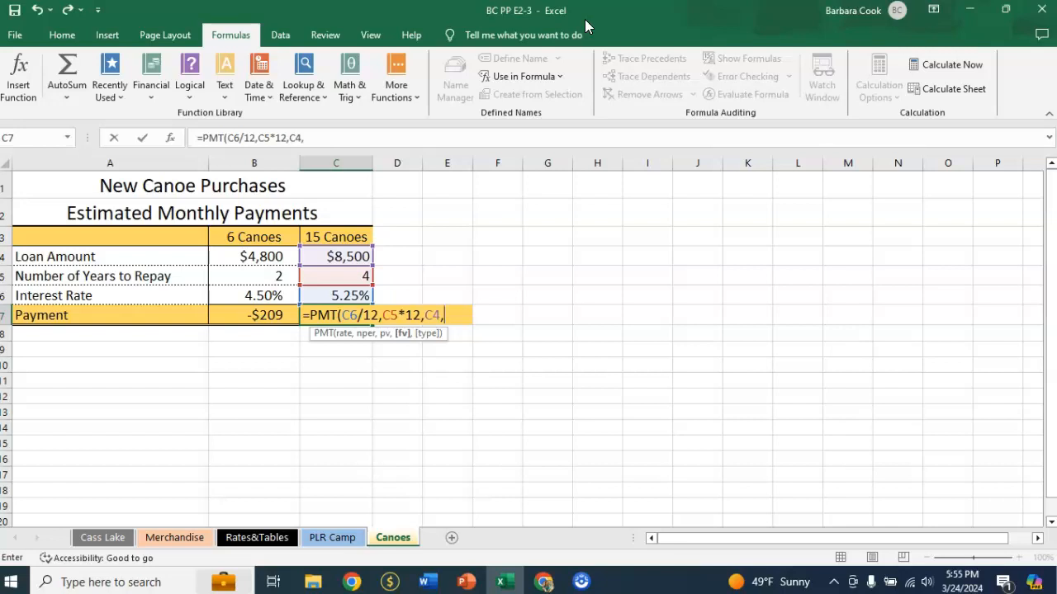
{"action": "type", "text": ","}
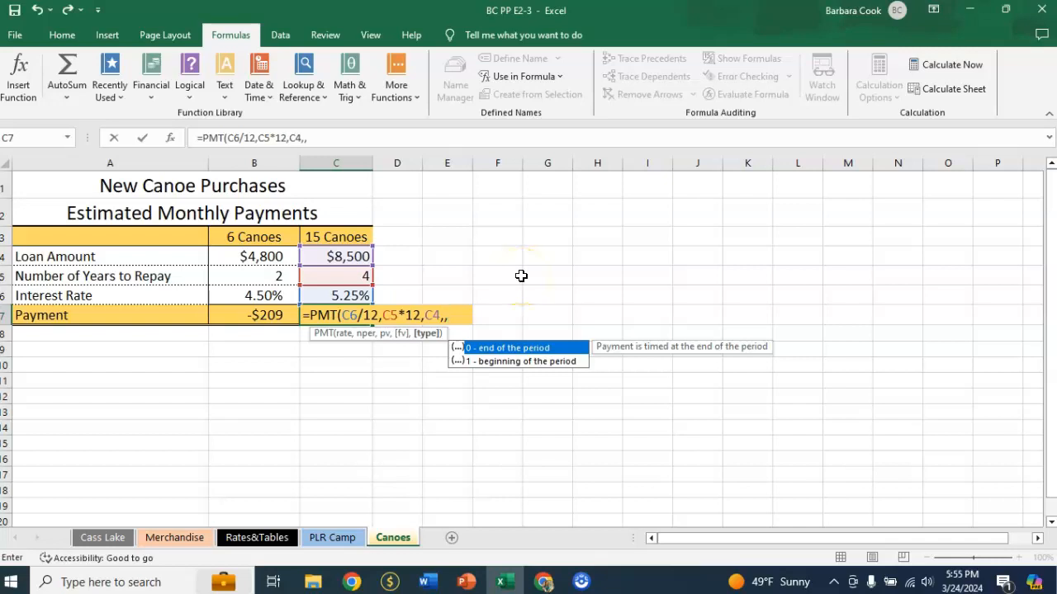
{"action": "double_click", "coordinate": [527, 363]}
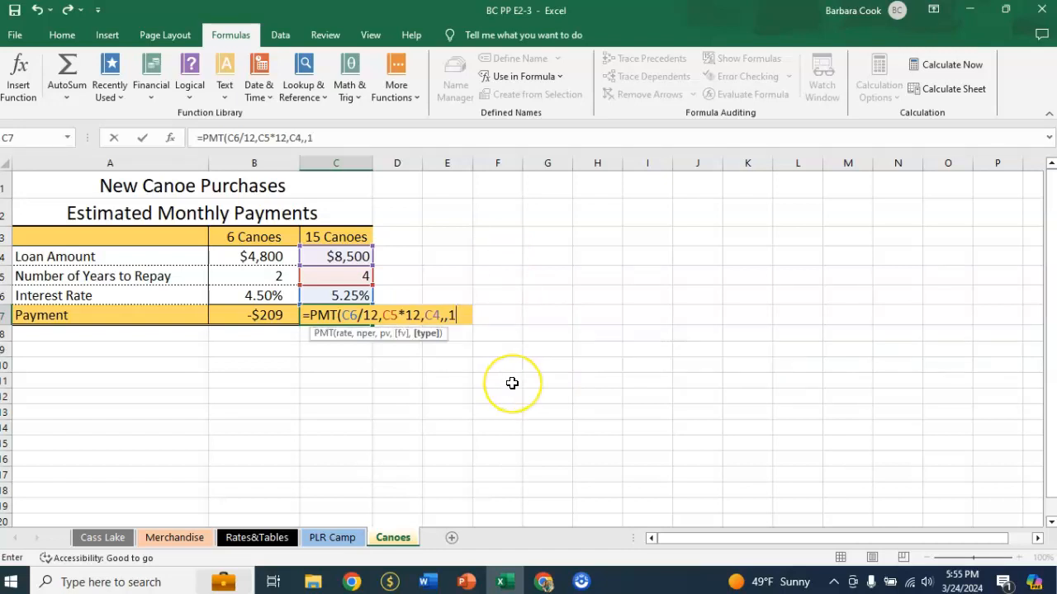
{"action": "key", "text": "Return"}
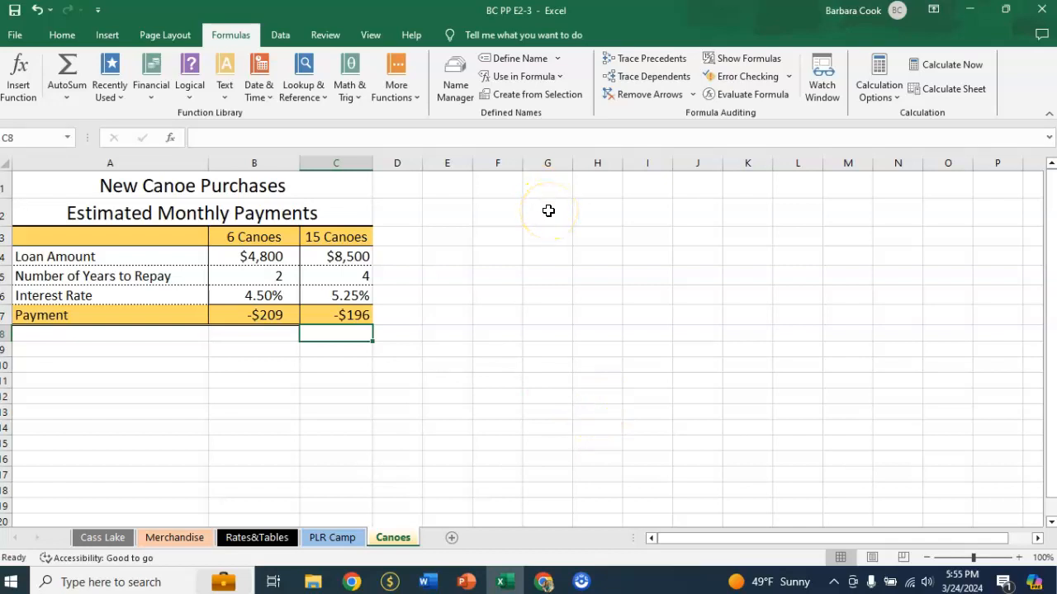
{"action": "key", "text": "Home"}
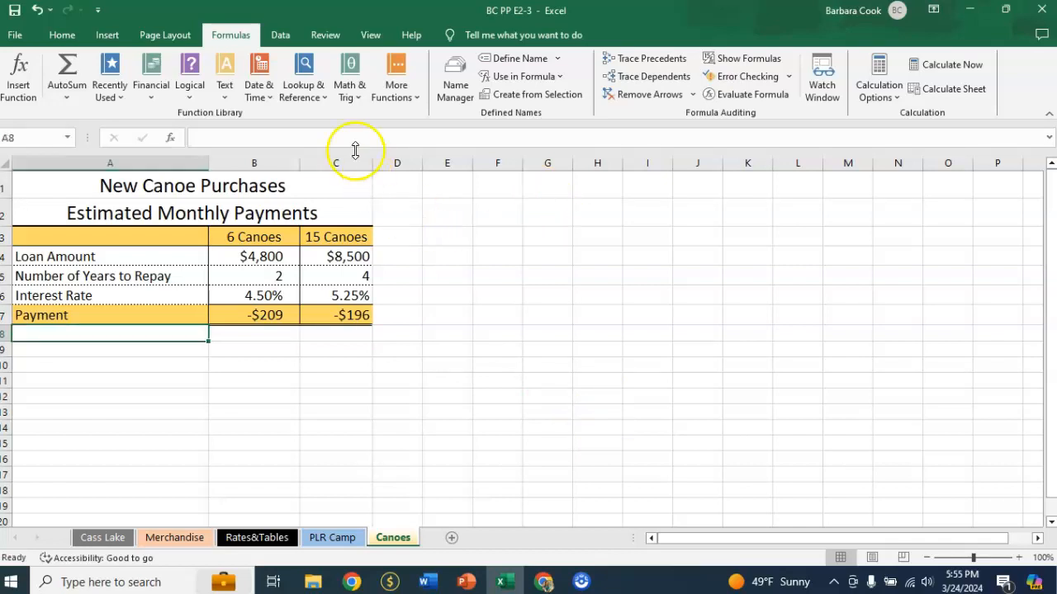